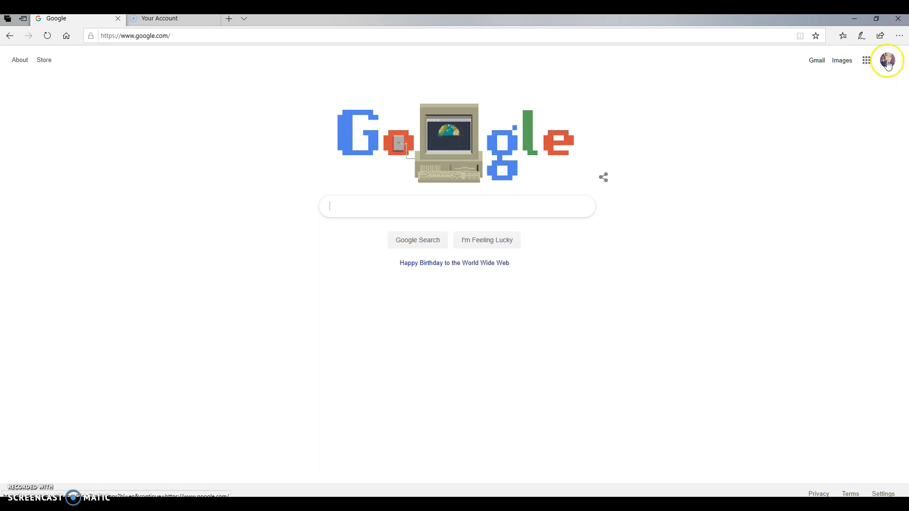
Step: Open Google Forms from the Google apps and create a blank form
{"action": "left_click", "coordinate": [888, 64]}
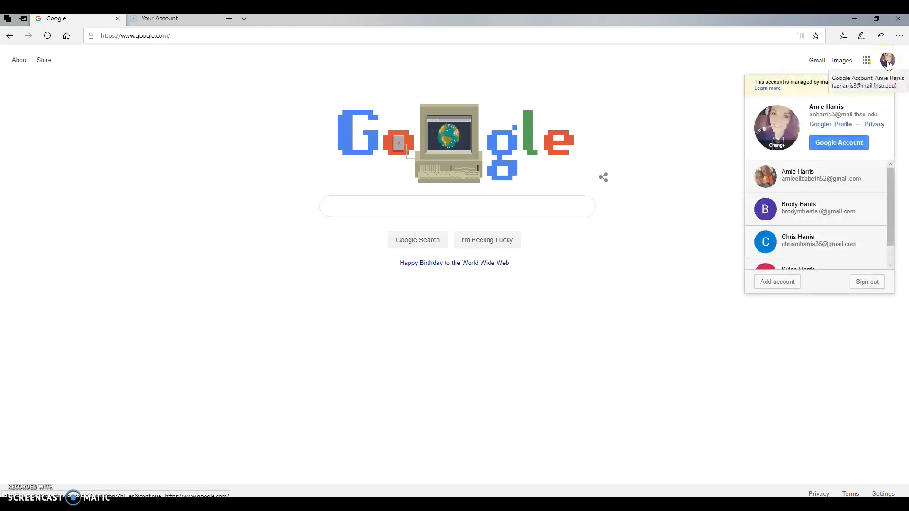
{"action": "left_click", "coordinate": [887, 65]}
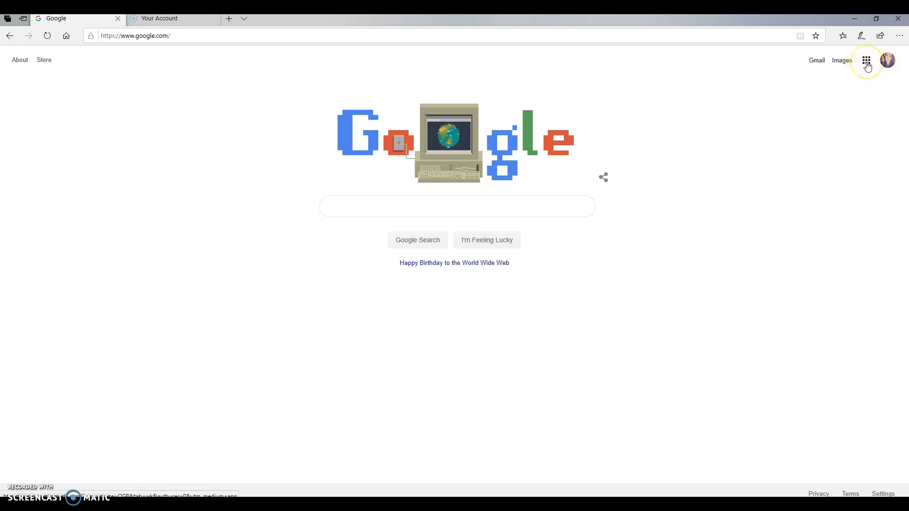
{"action": "left_click", "coordinate": [866, 62]}
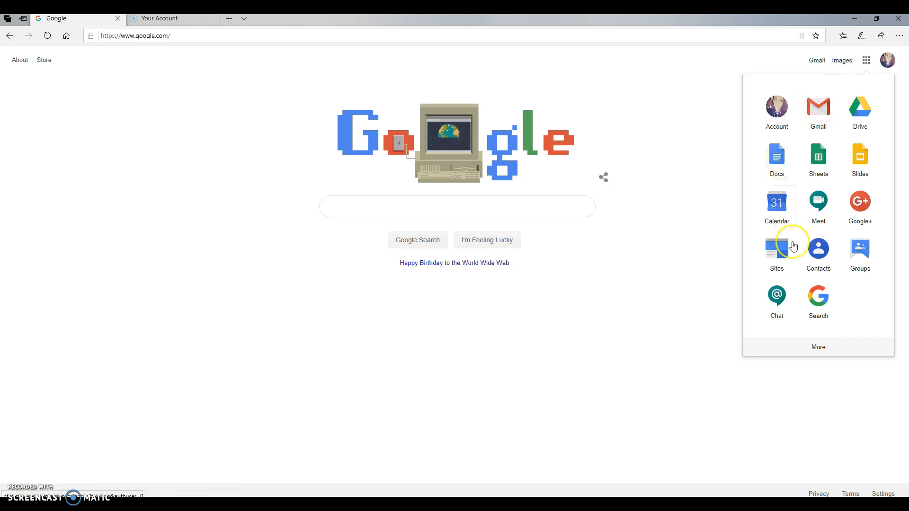
{"action": "left_click", "coordinate": [822, 350]}
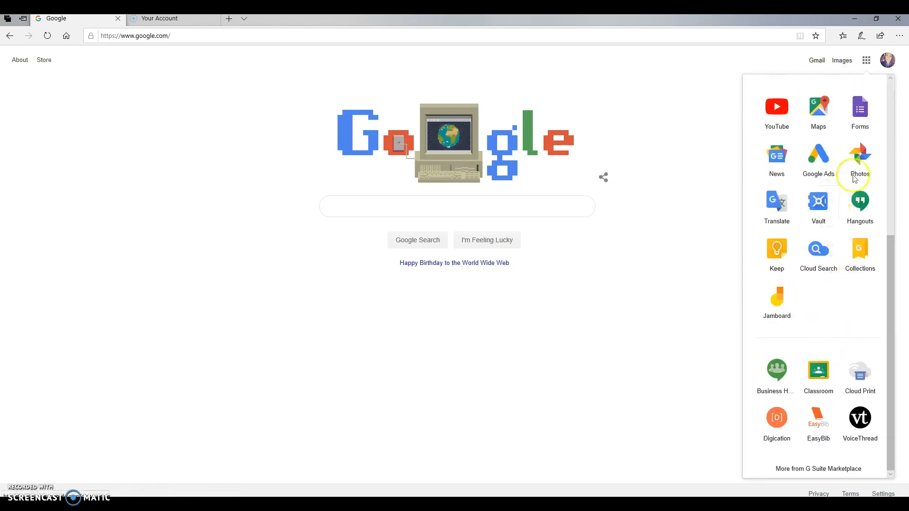
{"action": "left_click", "coordinate": [863, 110]}
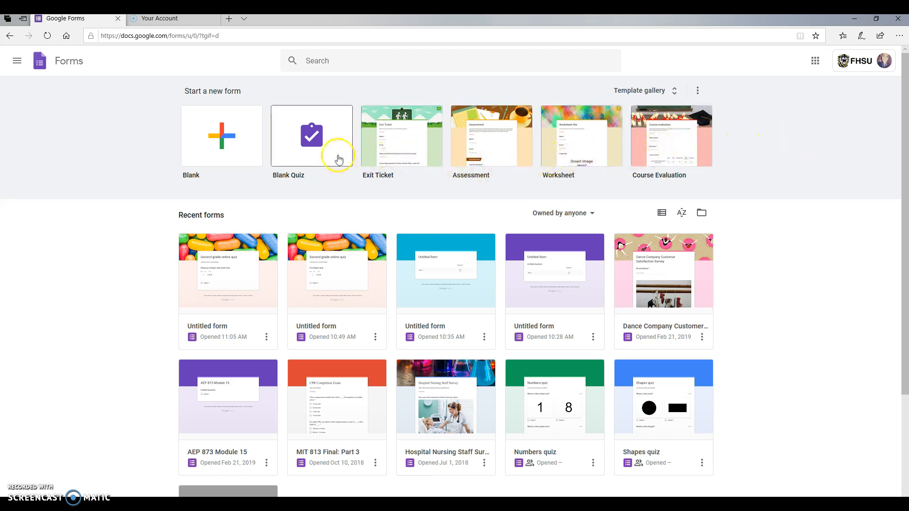
{"action": "left_click", "coordinate": [230, 152]}
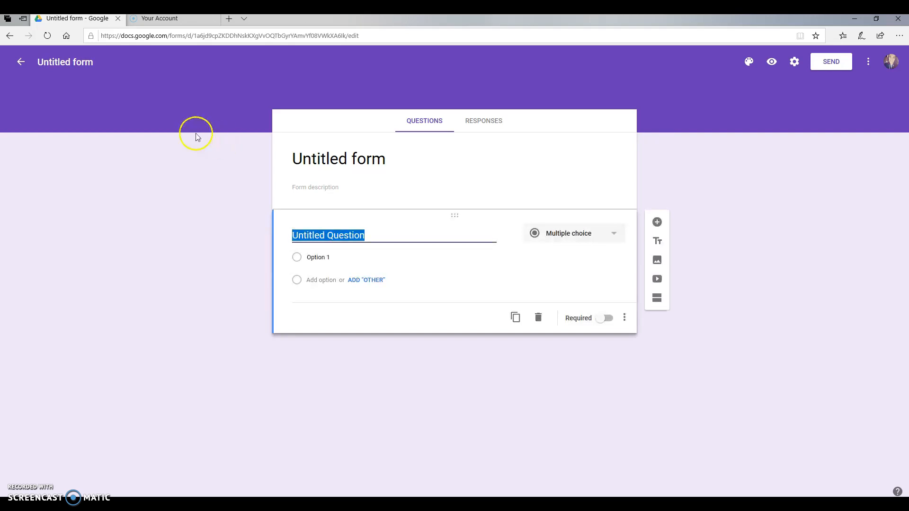
Step: Rename the untitled form "2nd grade quiz"
{"action": "left_click", "coordinate": [92, 66]}
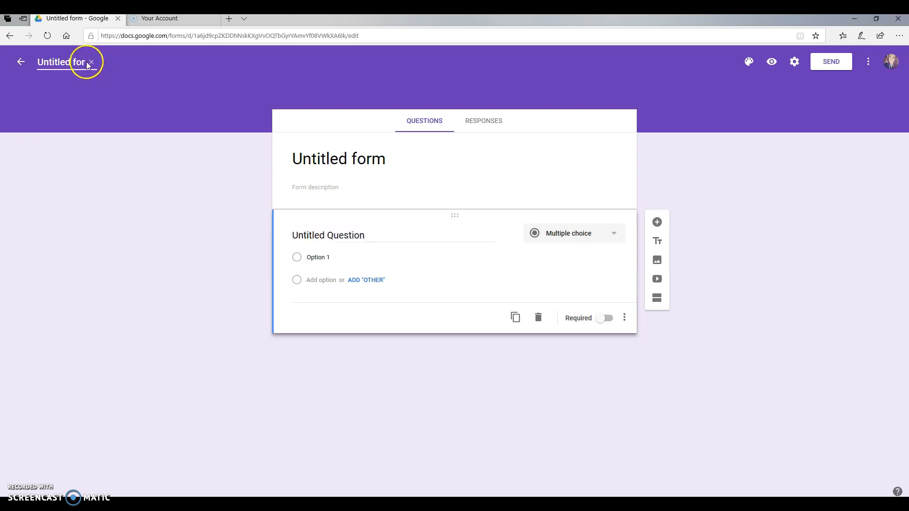
{"action": "left_click", "coordinate": [90, 63]}
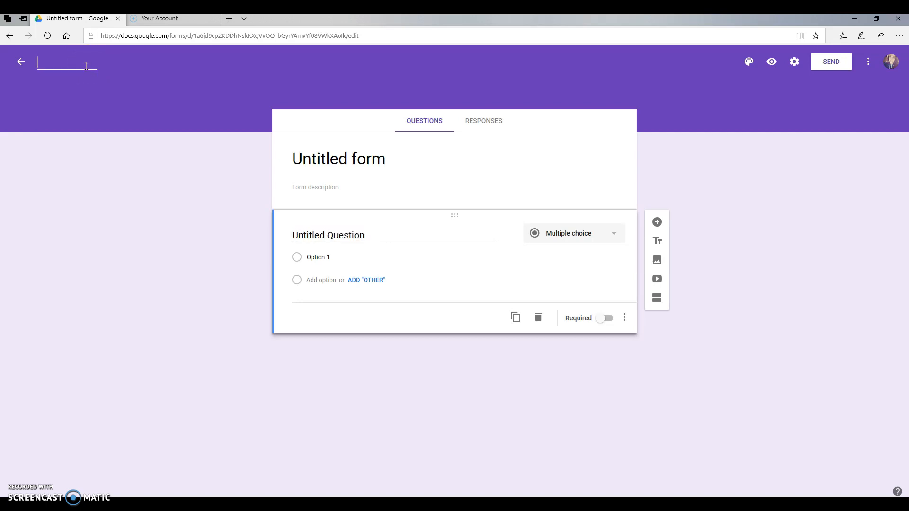
{"action": "type", "text": "@n"}
{"action": "key", "text": "BackSpace"}
{"action": "key", "text": "BackSpace"}
{"action": "type", "text": "2nd grade quiz"}
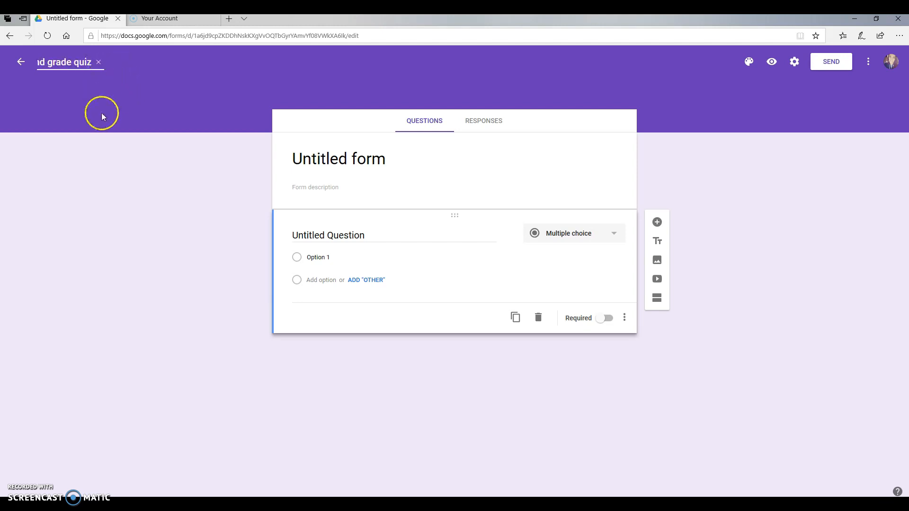
Step: Keep the Basic font style and set the form's header to the colorful jelly bean photo from the Work and School images
{"action": "left_click", "coordinate": [748, 64]}
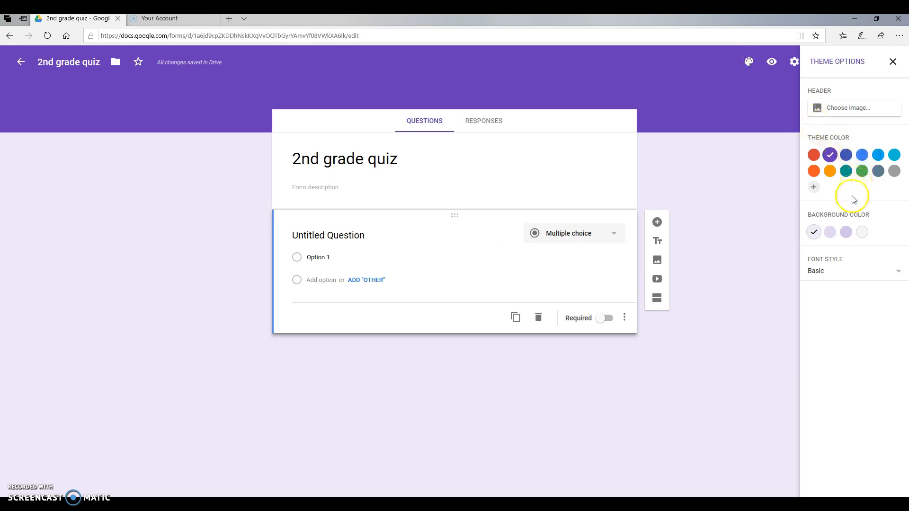
{"action": "left_click", "coordinate": [899, 273]}
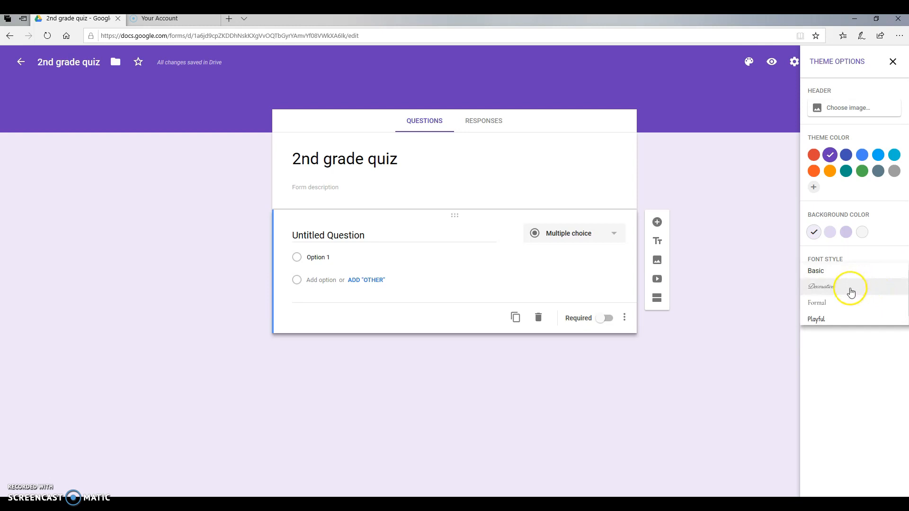
{"action": "left_click", "coordinate": [824, 277]}
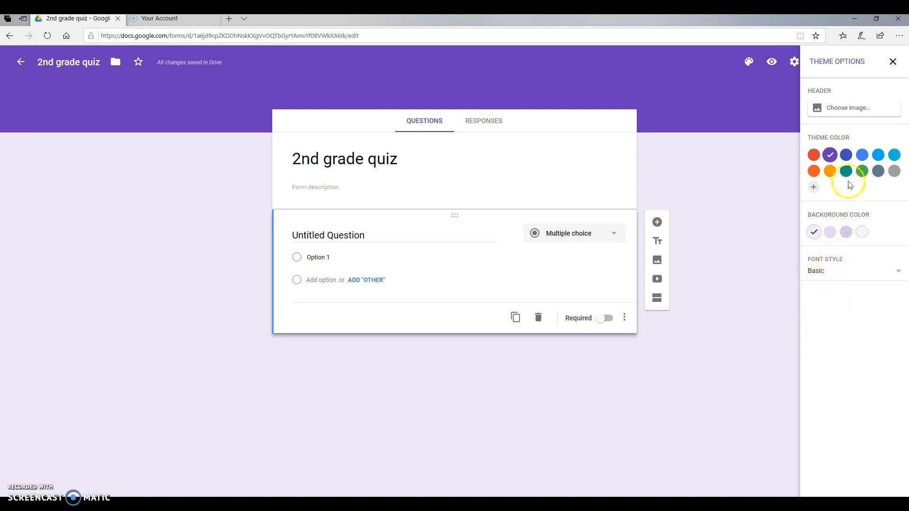
{"action": "left_click", "coordinate": [845, 108]}
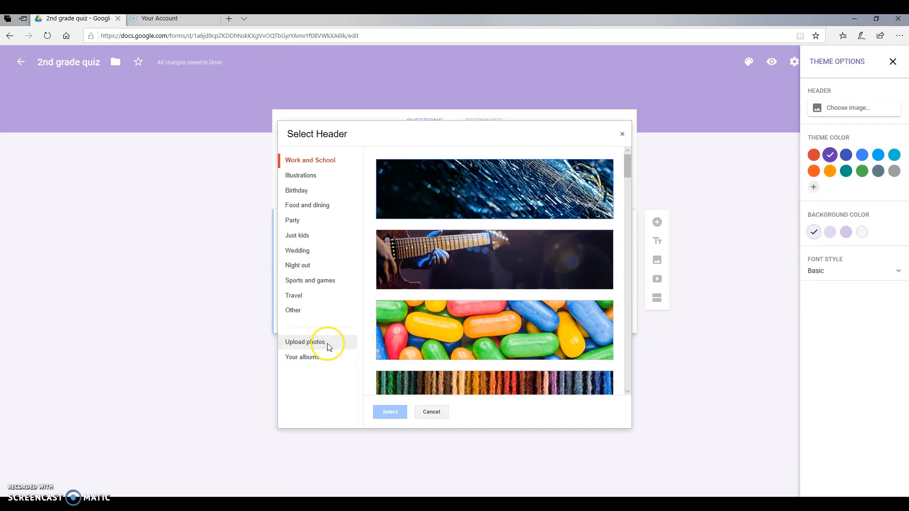
{"action": "left_click", "coordinate": [460, 338]}
{"action": "left_click", "coordinate": [396, 413]}
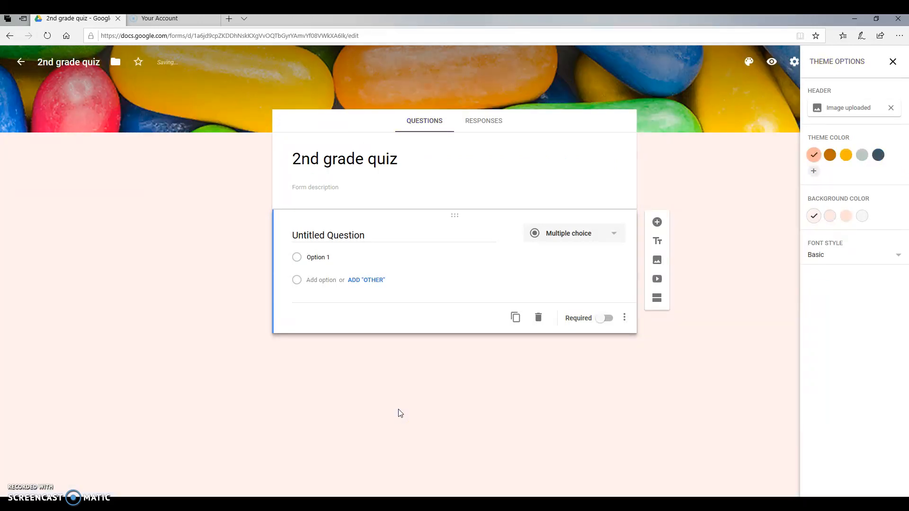
Step: Set the form's theme color to the light gray-green swatch and its background color to Medium
{"action": "left_click", "coordinate": [337, 430]}
{"action": "left_click", "coordinate": [860, 161]}
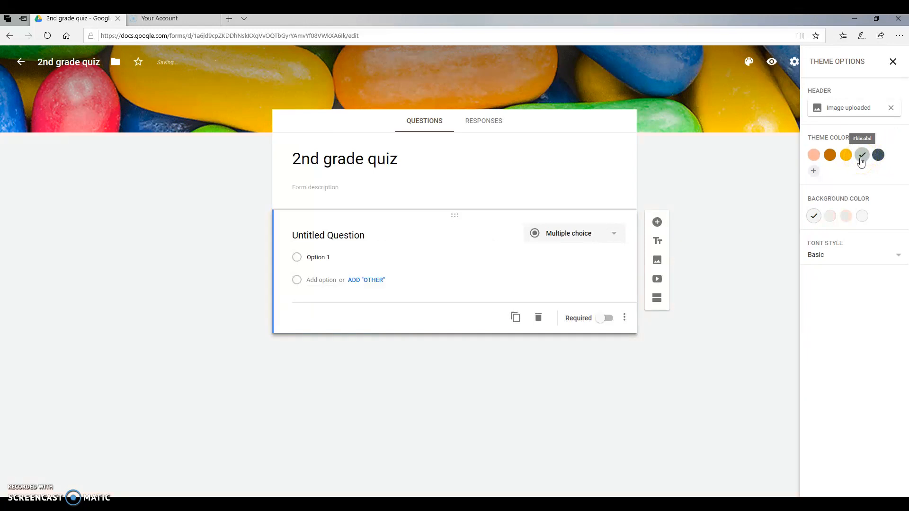
{"action": "left_click", "coordinate": [833, 220]}
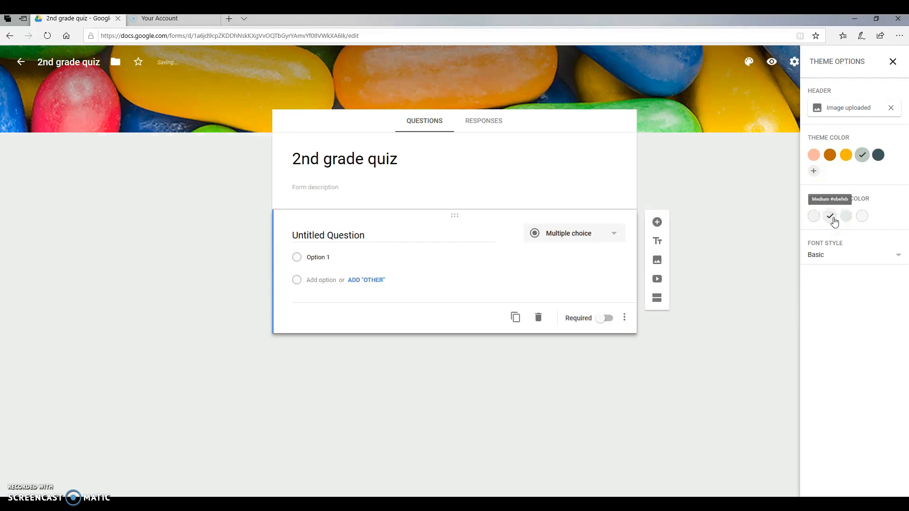
{"action": "left_click", "coordinate": [893, 62]}
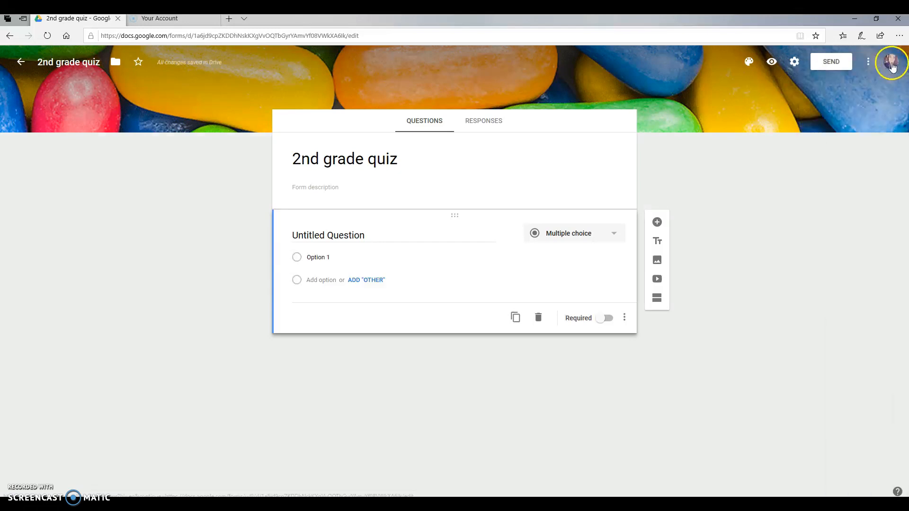
Step: Add the form description "Learning how to use technology." below the quiz title
{"action": "triple_click", "coordinate": [405, 160]}
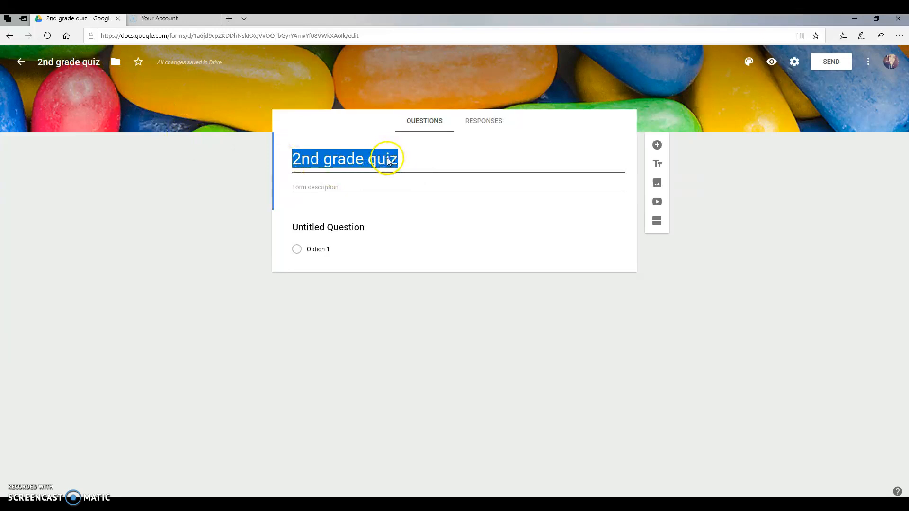
{"action": "left_click", "coordinate": [325, 187]}
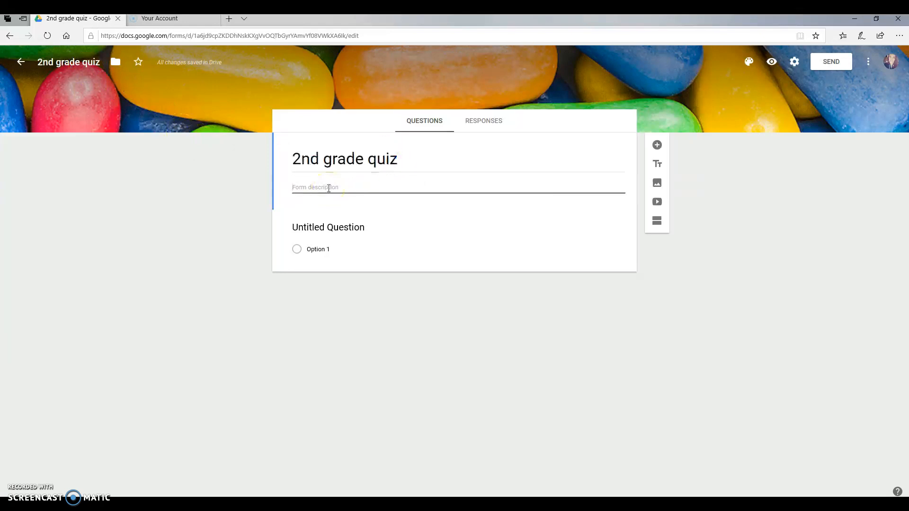
{"action": "type", "text": "Learning how to use technology."}
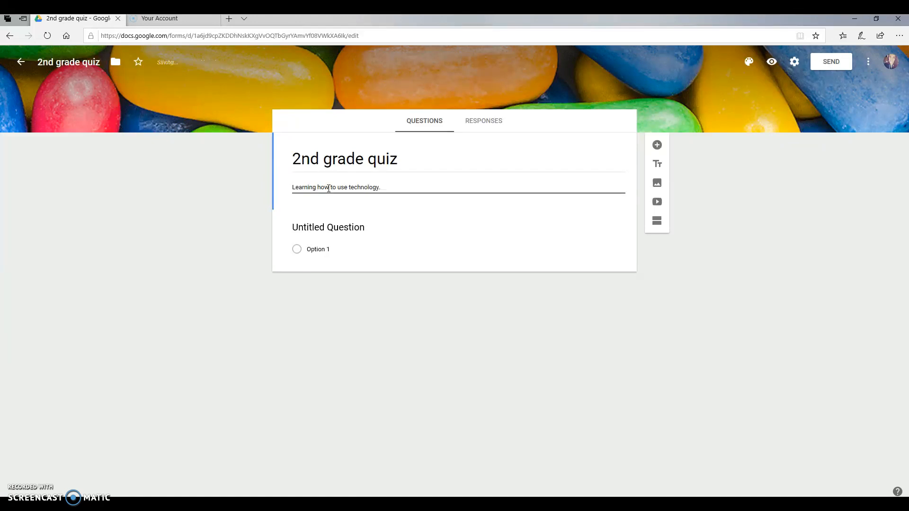
{"action": "left_click", "coordinate": [371, 232]}
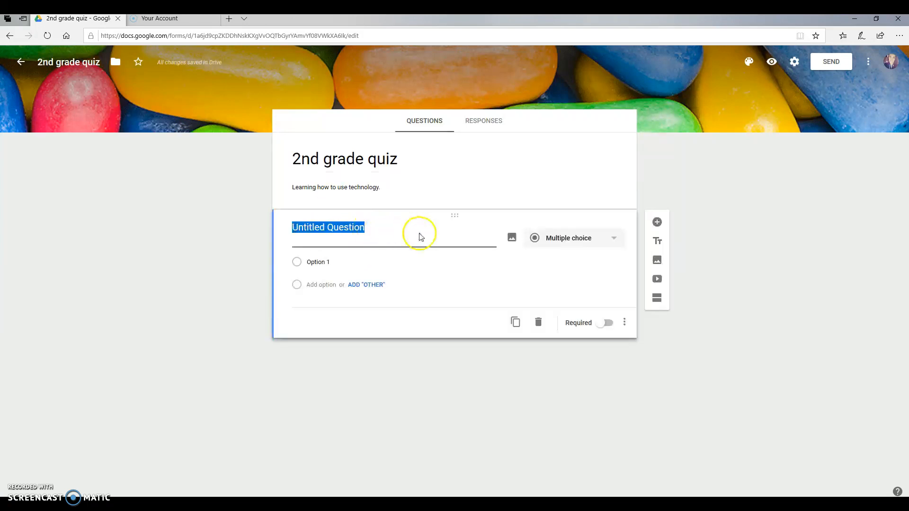
{"action": "left_click", "coordinate": [571, 239]}
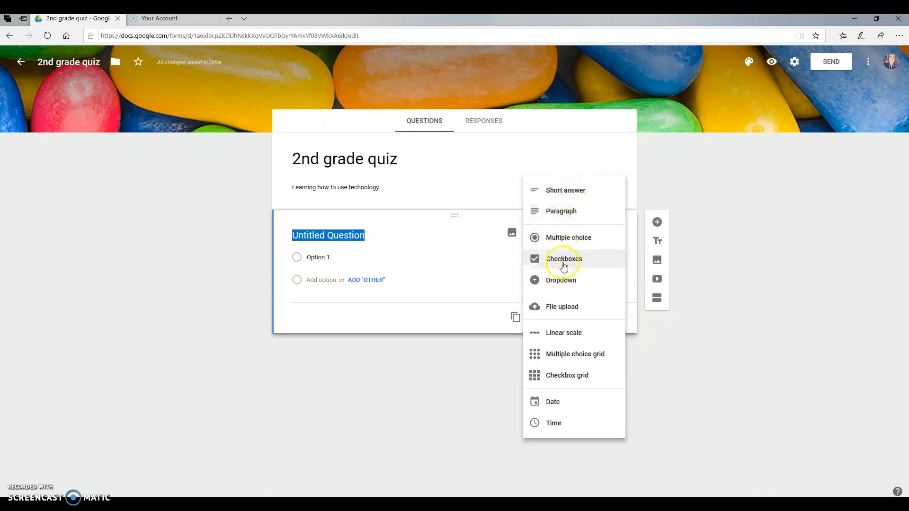
{"action": "left_click", "coordinate": [557, 406]}
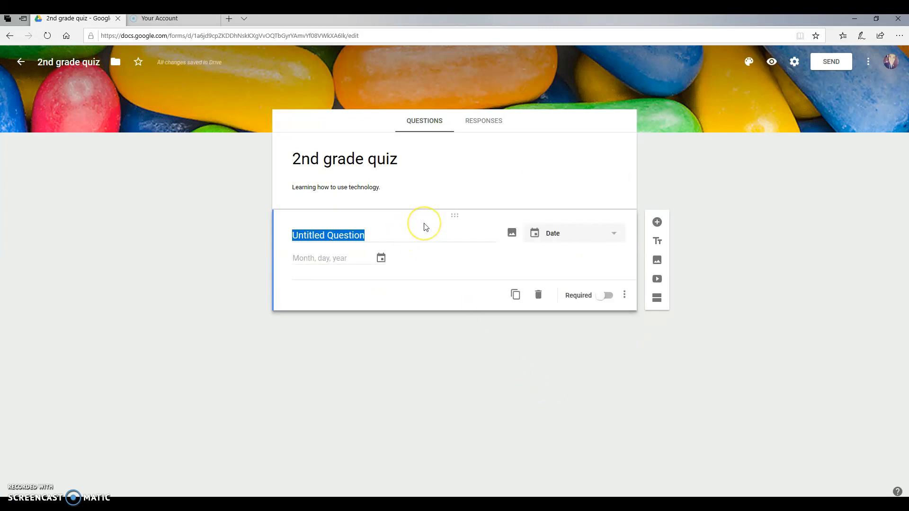
{"action": "key", "text": "ctrl+z"}
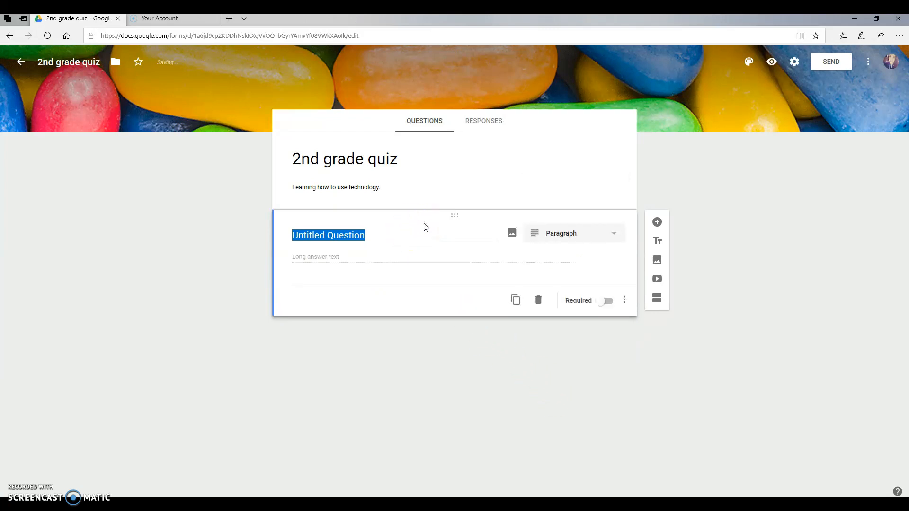
Step: Title the first question "Please add today's date." and make it required
{"action": "left_click", "coordinate": [398, 234]}
{"action": "key", "text": "BackSpace"}
{"action": "type", "text": "Please add today's date."}
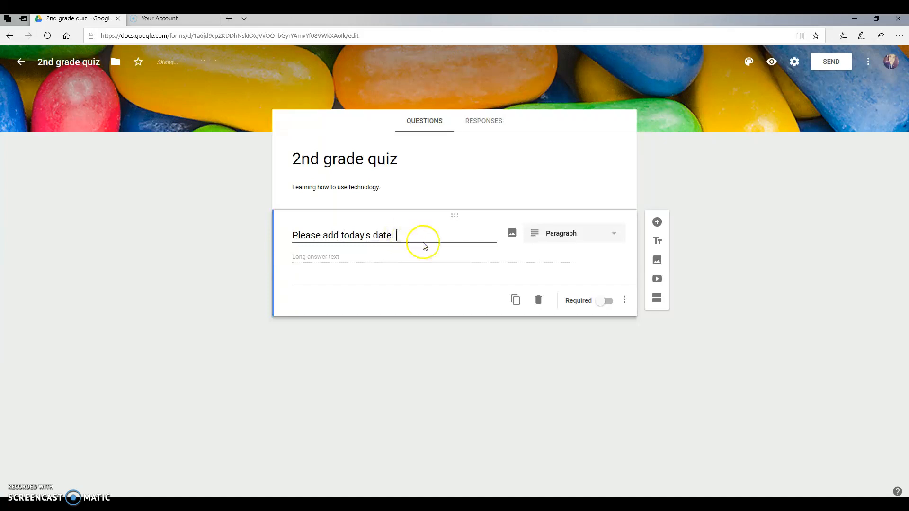
{"action": "left_click", "coordinate": [604, 303]}
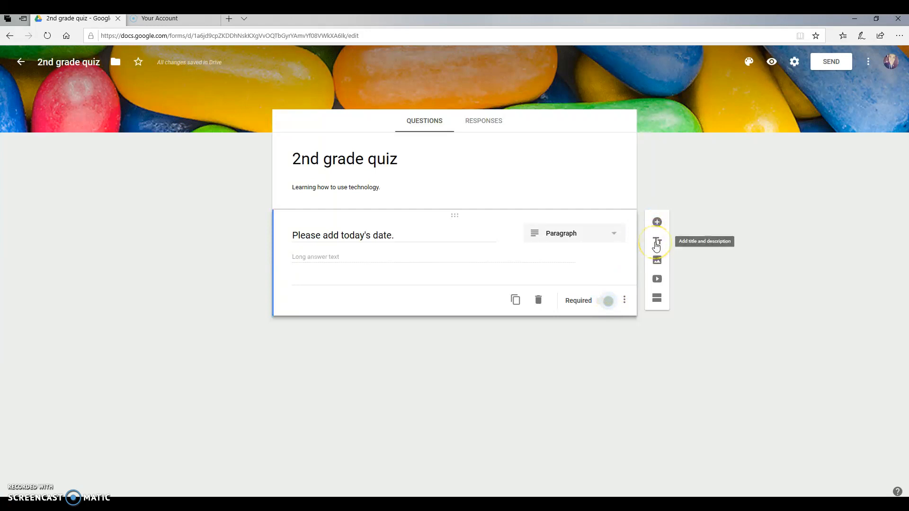
{"action": "left_click", "coordinate": [656, 264]}
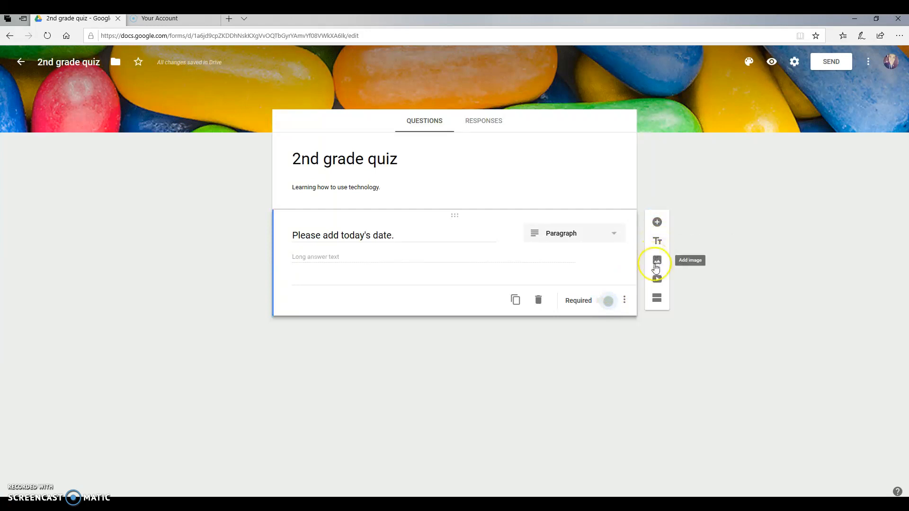
{"action": "left_click", "coordinate": [656, 281]}
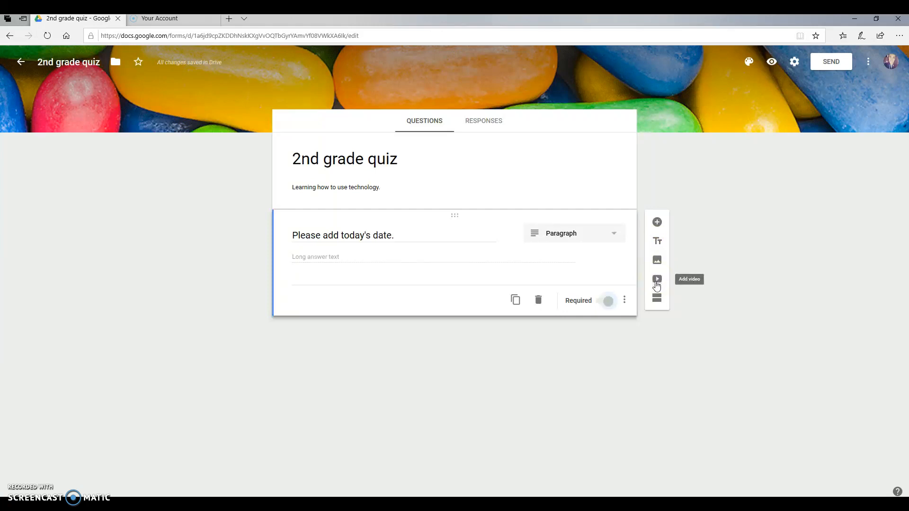
{"action": "left_click", "coordinate": [654, 303]}
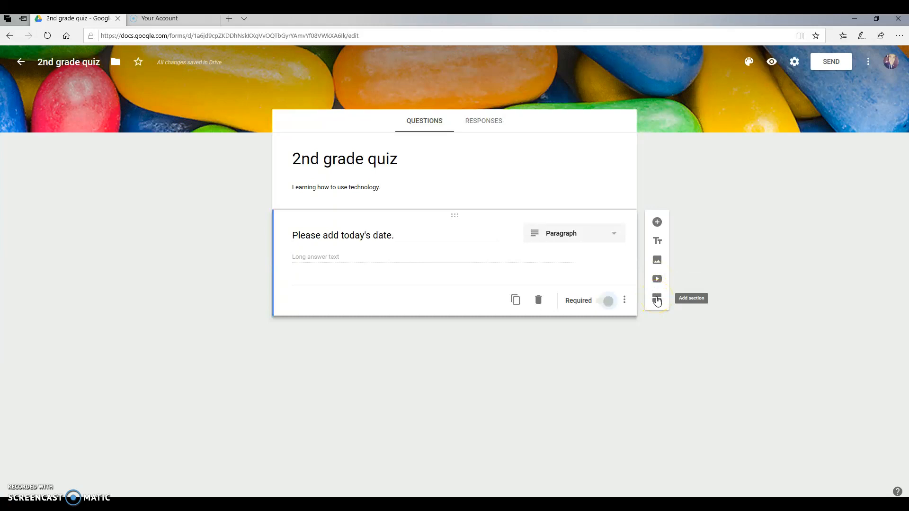
Step: Change the first question's answer type to Date
{"action": "left_click", "coordinate": [612, 239]}
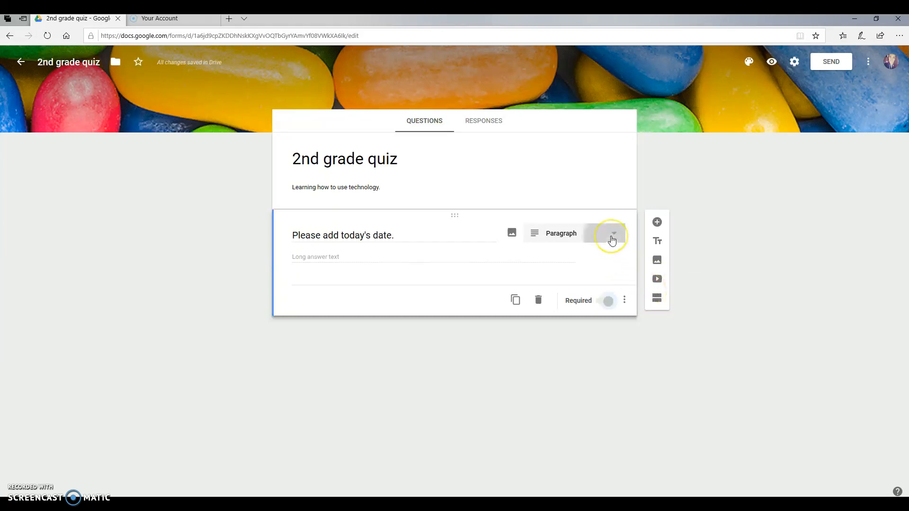
{"action": "left_click", "coordinate": [565, 427]}
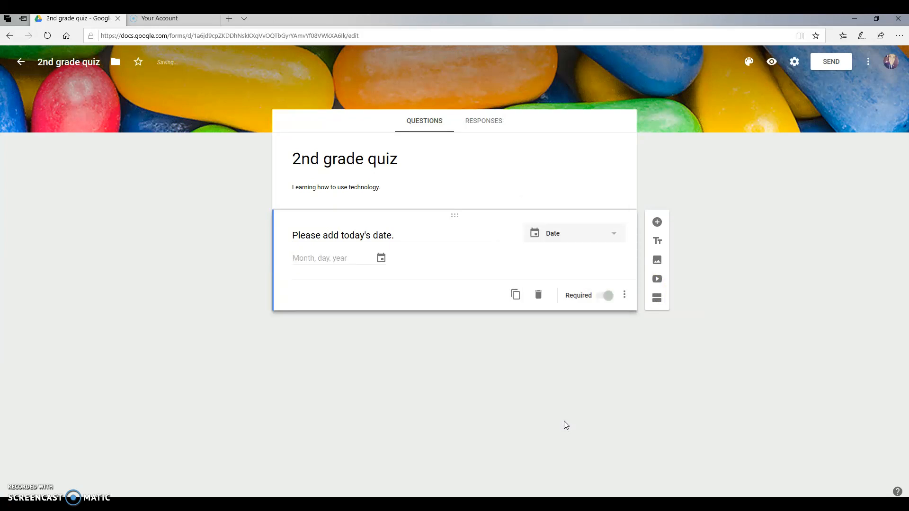
Step: Add a required Time question titled "Please type in the time that you are beginning this quiz." below the date question
{"action": "left_click", "coordinate": [656, 223]}
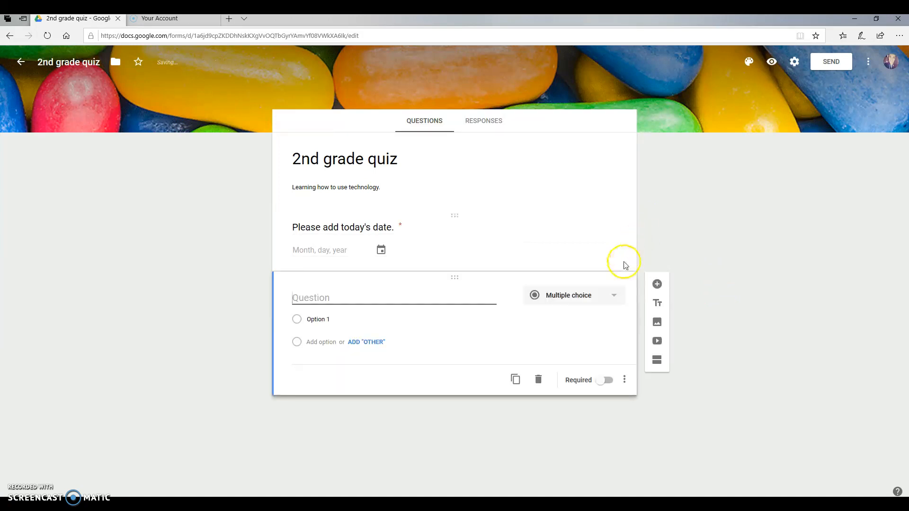
{"action": "left_click", "coordinate": [614, 301]}
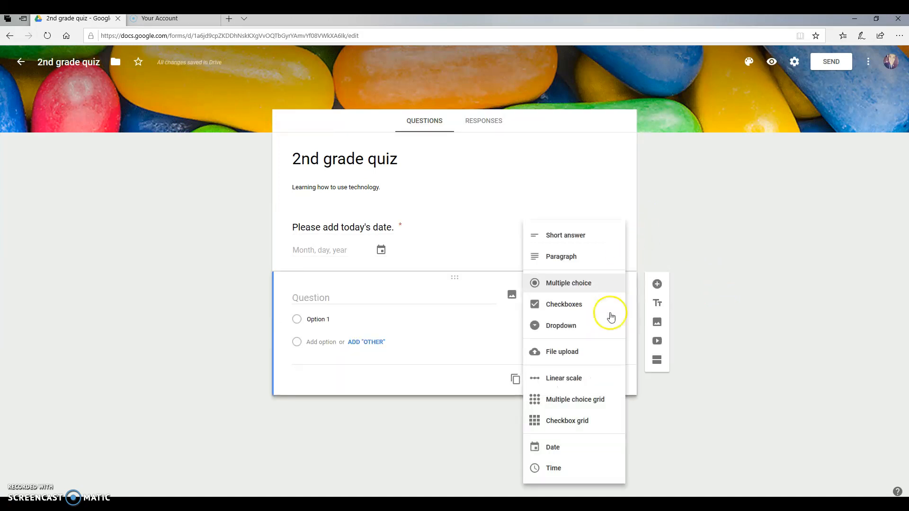
{"action": "left_click", "coordinate": [552, 469]}
{"action": "left_click", "coordinate": [338, 298]}
{"action": "type", "text": "Please type in the time"}
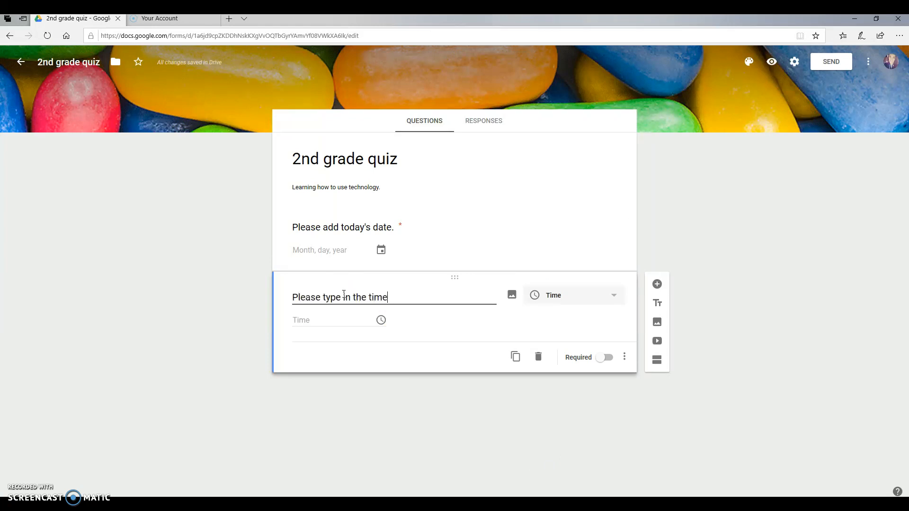
{"action": "type", "text": " that you are beginning th"}
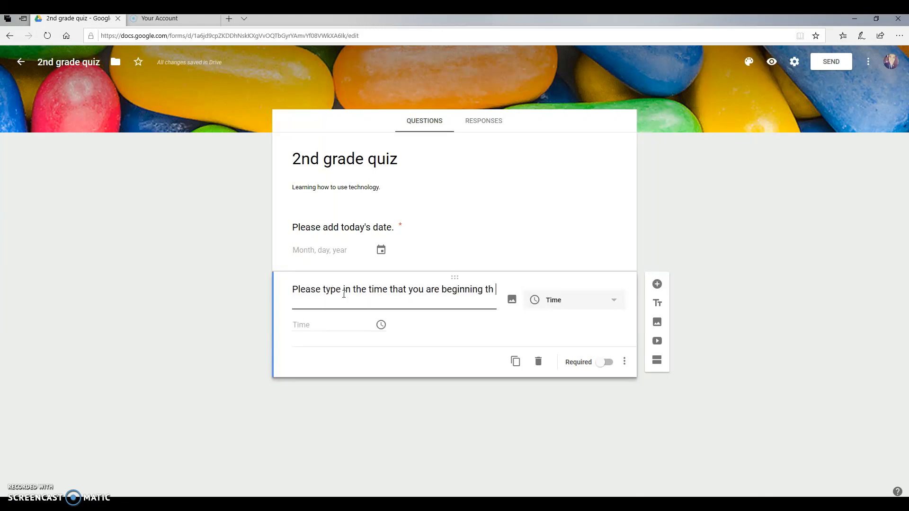
{"action": "type", "text": "is quiz."}
{"action": "left_click", "coordinate": [344, 298]}
{"action": "left_click", "coordinate": [607, 363]}
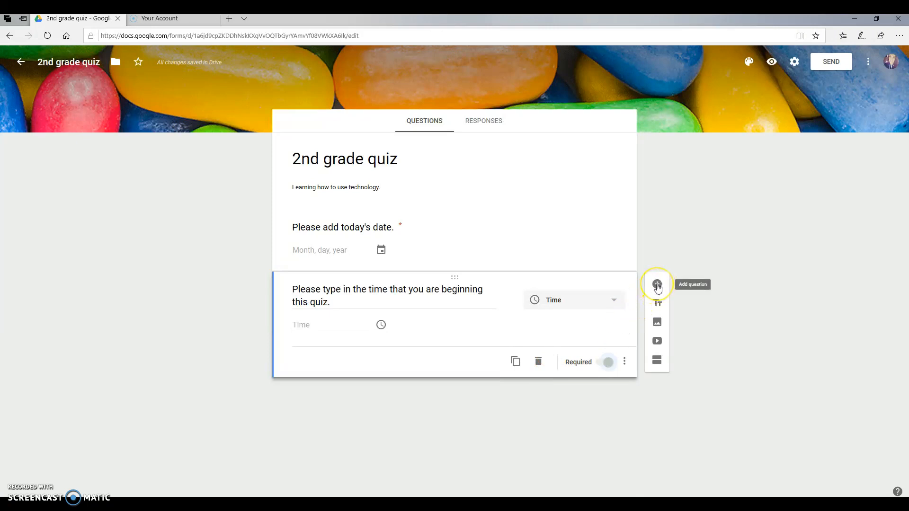
Step: Add a required Short answer question titled "What do you like best about our classroom?" below the time question
{"action": "left_click", "coordinate": [657, 284]}
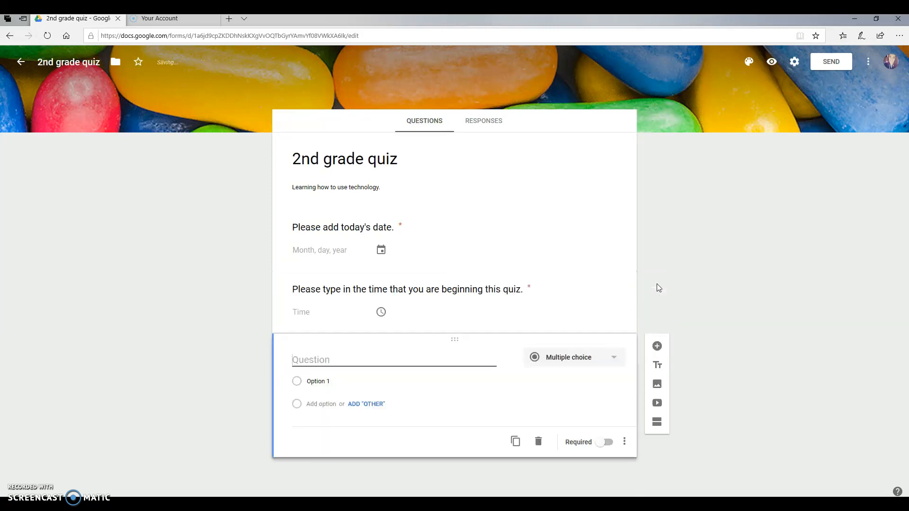
{"action": "left_click", "coordinate": [582, 360]}
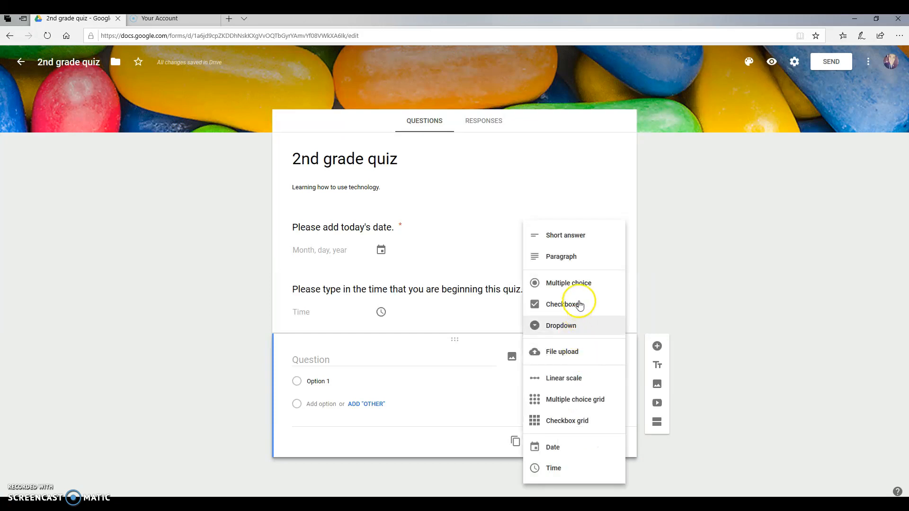
{"action": "left_click", "coordinate": [562, 241]}
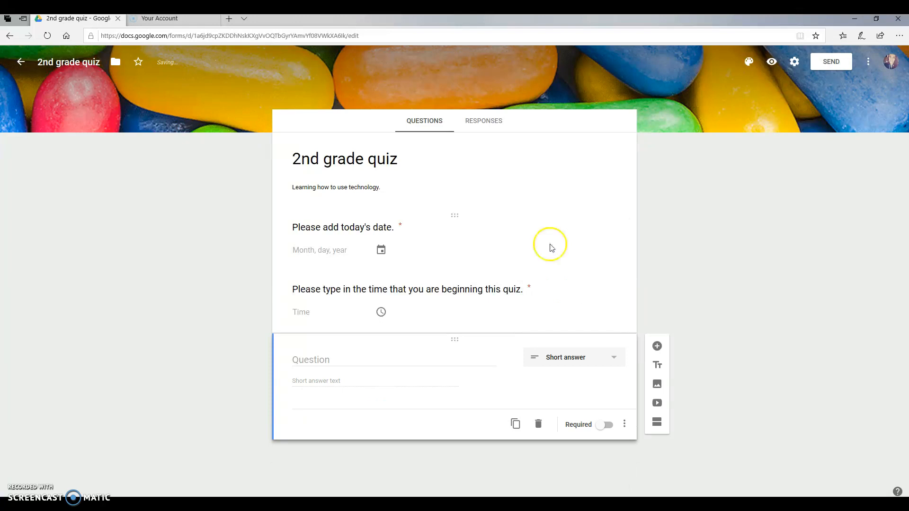
{"action": "left_click", "coordinate": [330, 359]}
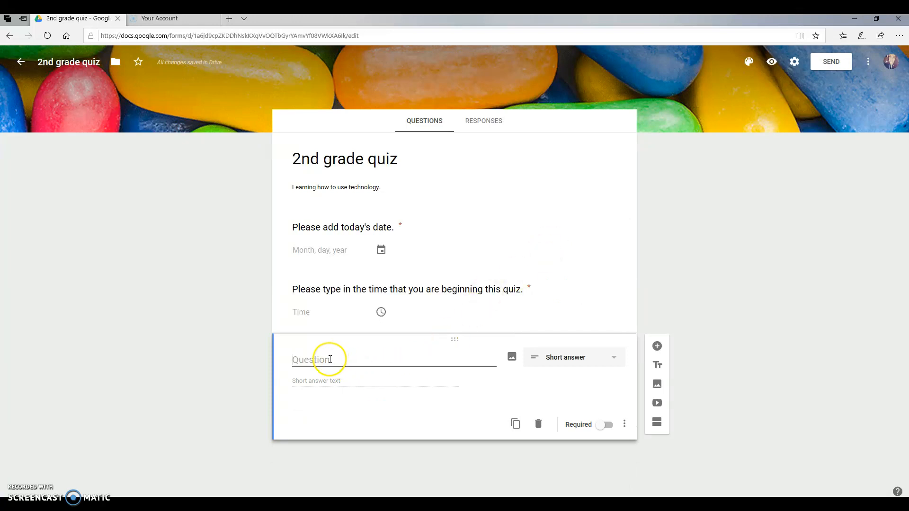
{"action": "type", "text": "What do yo"}
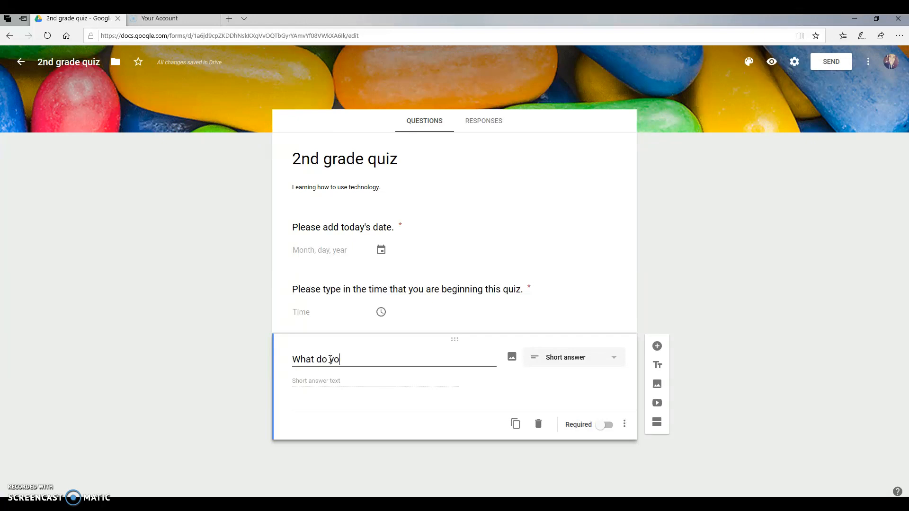
{"action": "type", "text": "u like best about our "}
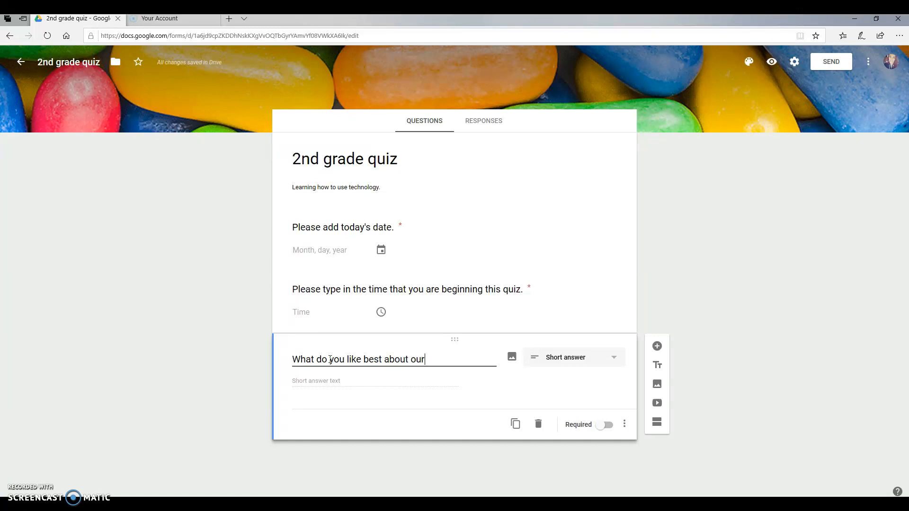
{"action": "type", "text": "classroom?"}
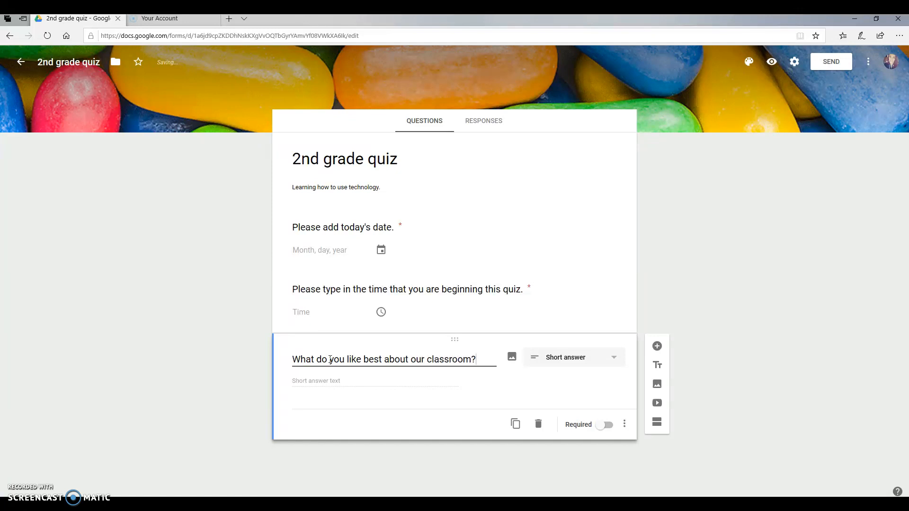
{"action": "left_click", "coordinate": [604, 425]}
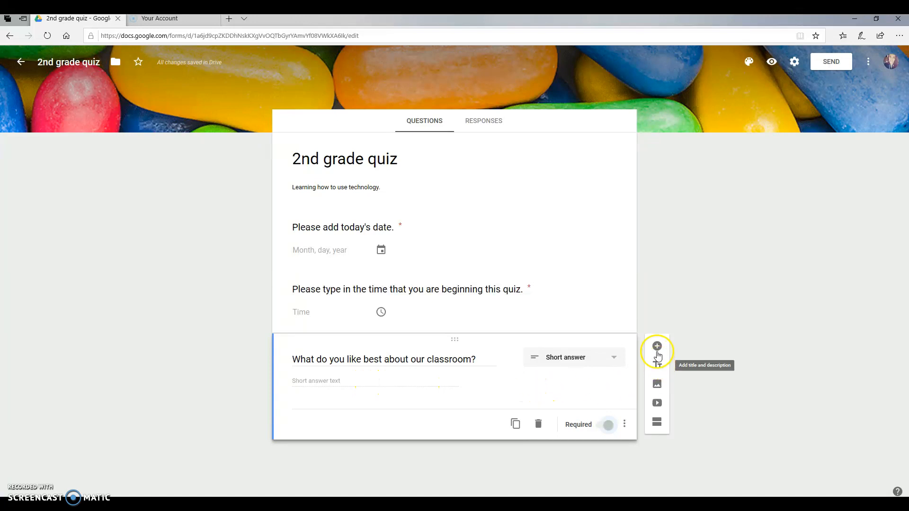
Step: Add a required Paragraph question titled "Write about the best day ever. What would you do?" below the classroom question
{"action": "left_click", "coordinate": [657, 347]}
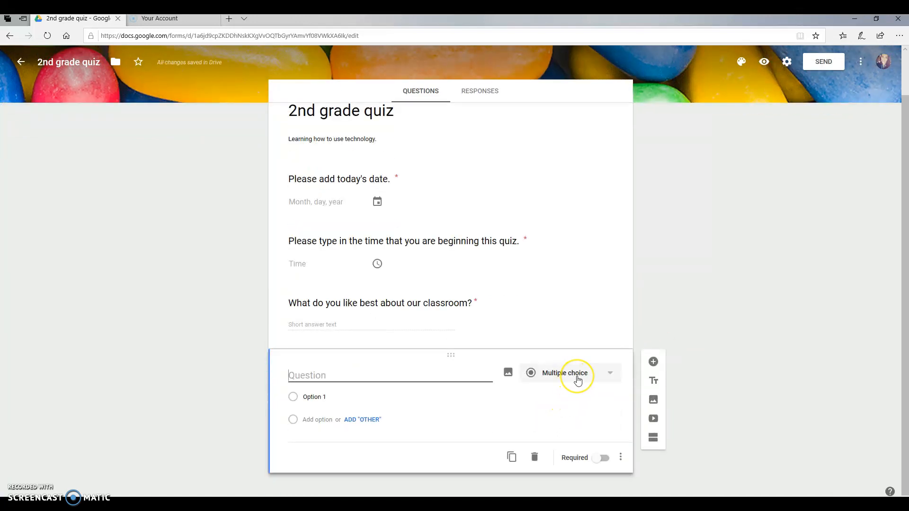
{"action": "left_click", "coordinate": [578, 380]}
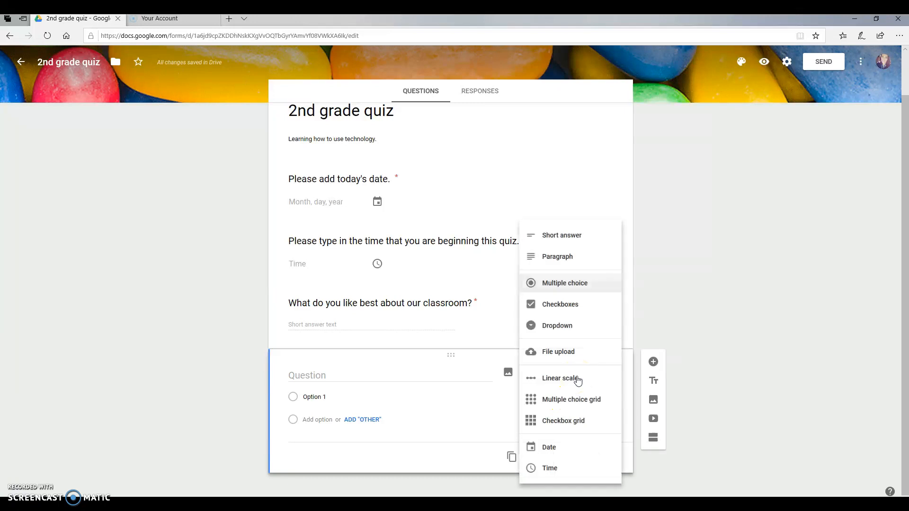
{"action": "left_click", "coordinate": [561, 258]}
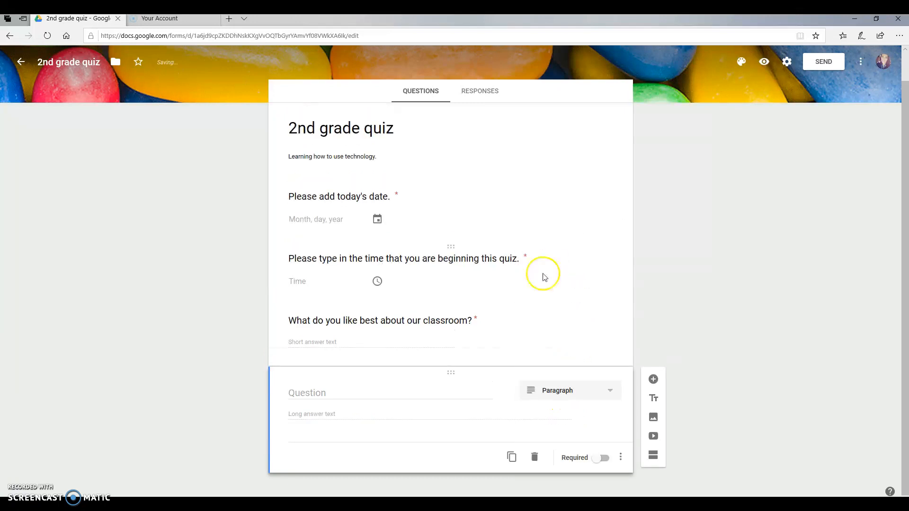
{"action": "left_click", "coordinate": [331, 393]}
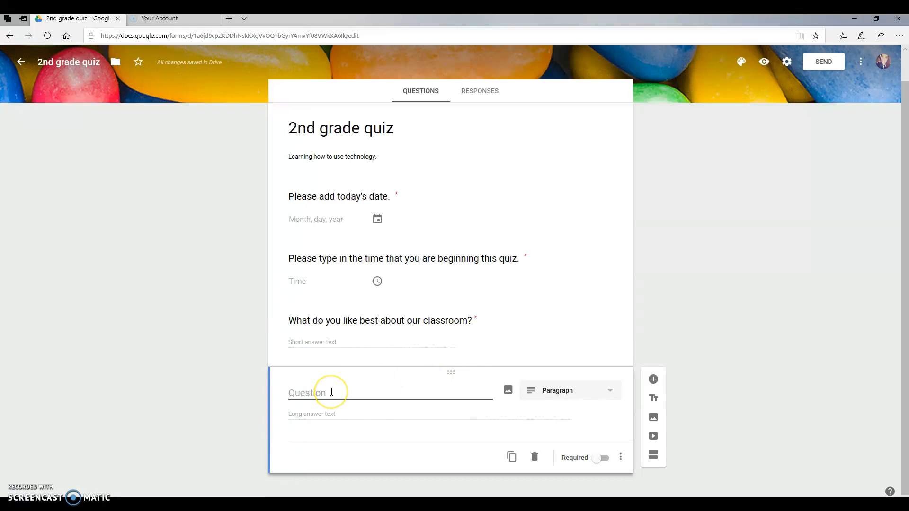
{"action": "type", "text": "Write about the best day ever. Wh"}
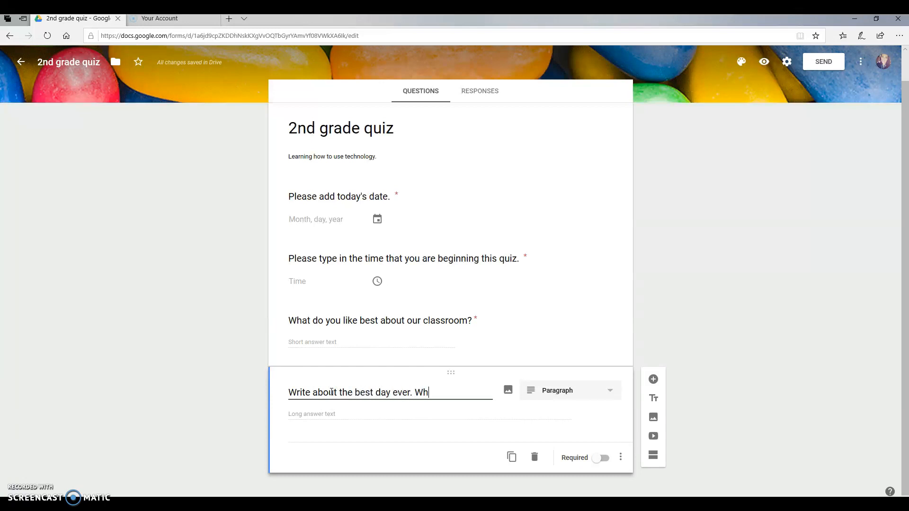
{"action": "type", "text": "at would you do?"}
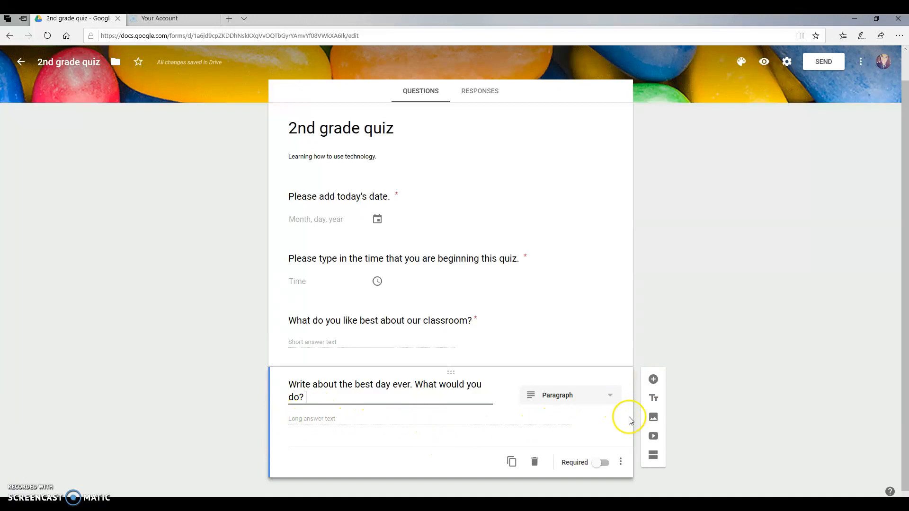
{"action": "left_click", "coordinate": [600, 463]}
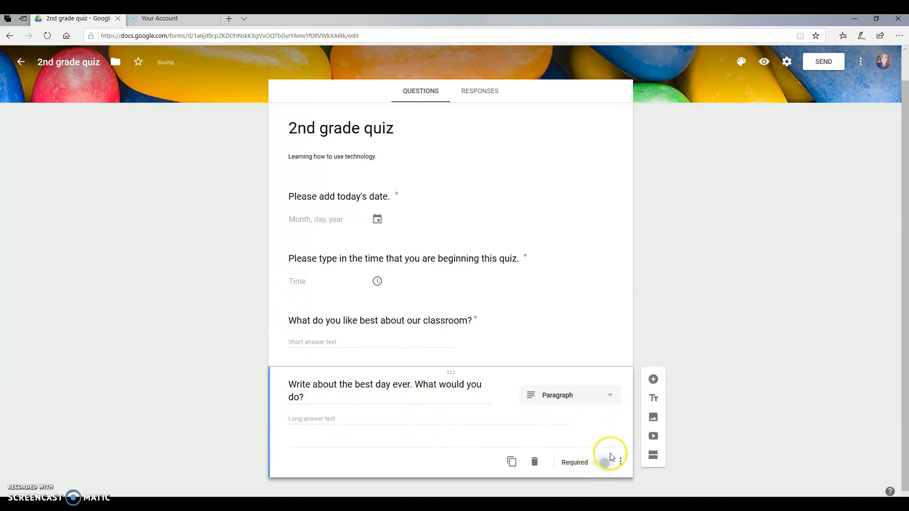
Step: Add a Multiple choice question titled "She is going to ___ mall." below the best day question
{"action": "left_click", "coordinate": [653, 379]}
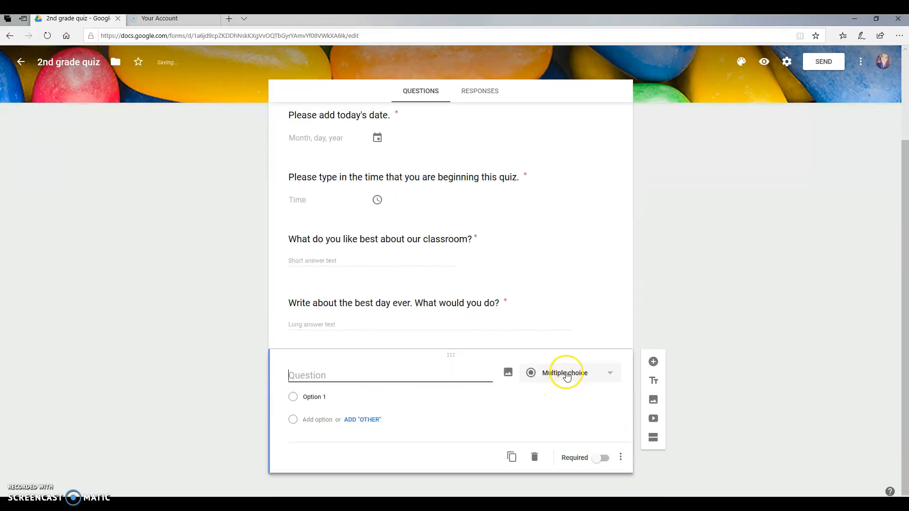
{"action": "left_click", "coordinate": [566, 374]}
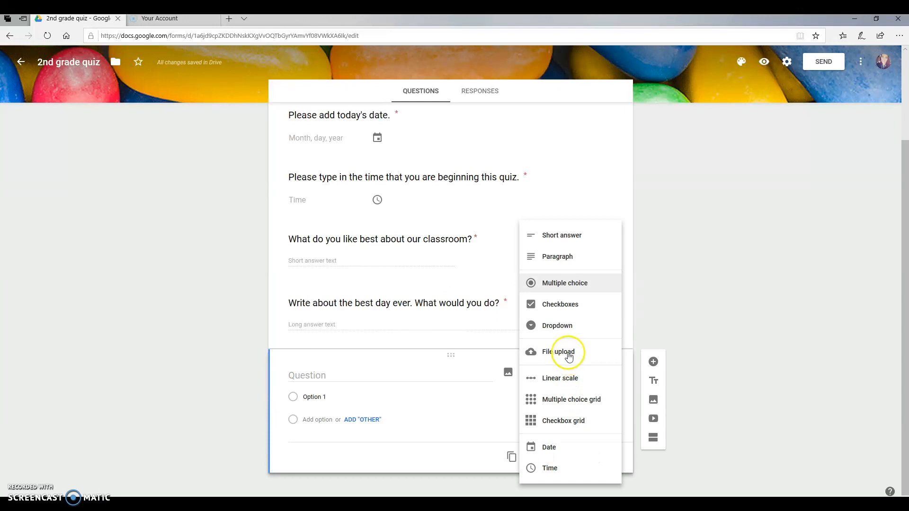
{"action": "left_click", "coordinate": [560, 285]}
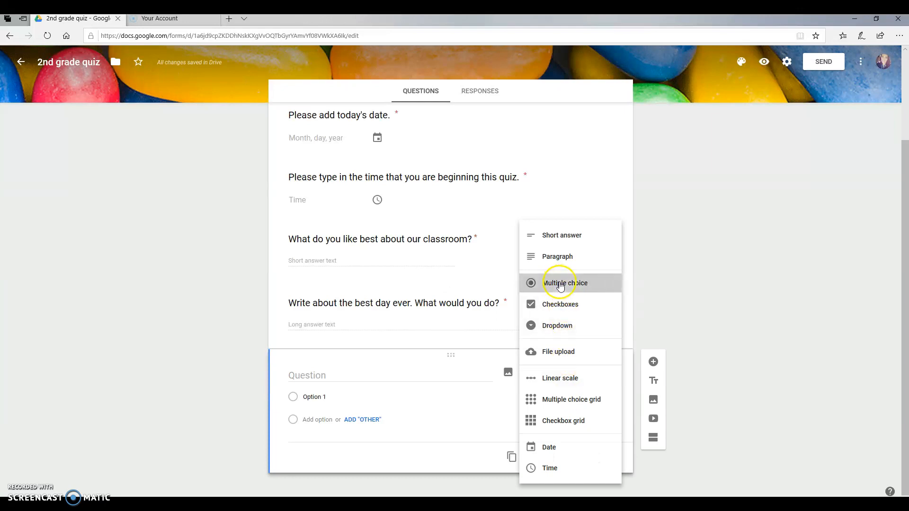
{"action": "left_click", "coordinate": [360, 375]}
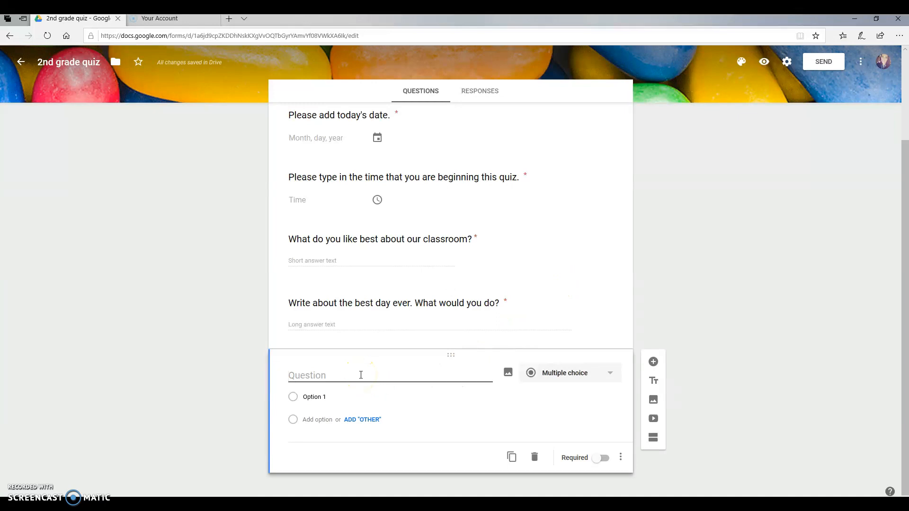
{"action": "type", "text": "She is going"}
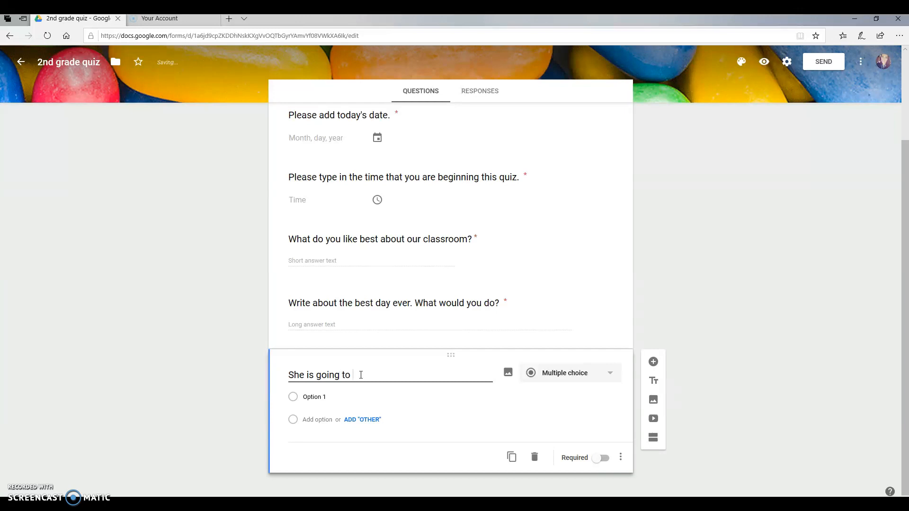
{"action": "type", "text": "to ___ mall."}
Step: Give the mall question the answer options "the", "is" and "for", and make it required
{"action": "left_click", "coordinate": [331, 396]}
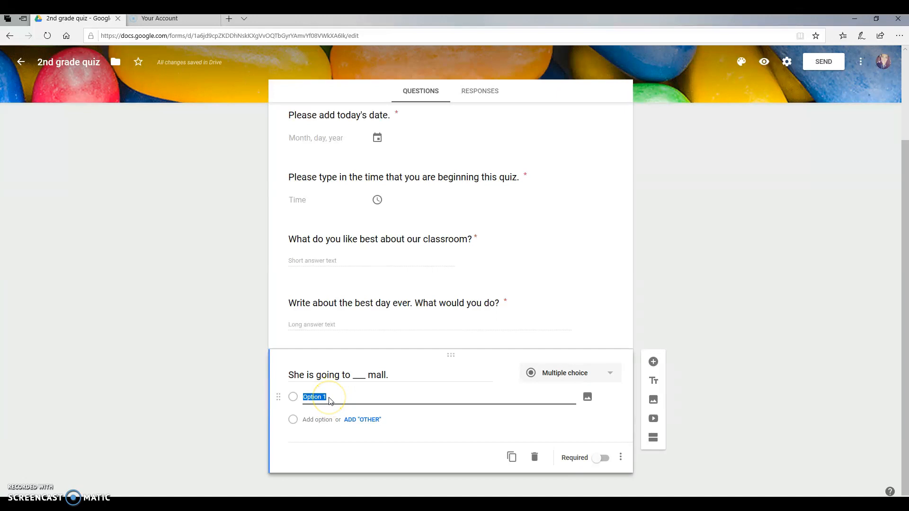
{"action": "type", "text": "The"}
{"action": "left_click", "coordinate": [328, 420]}
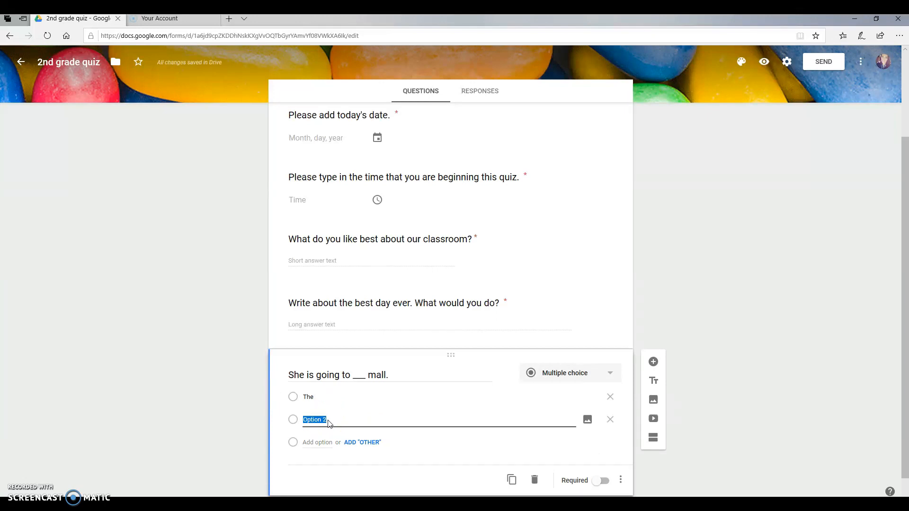
{"action": "type", "text": "is"}
{"action": "left_click", "coordinate": [318, 442]}
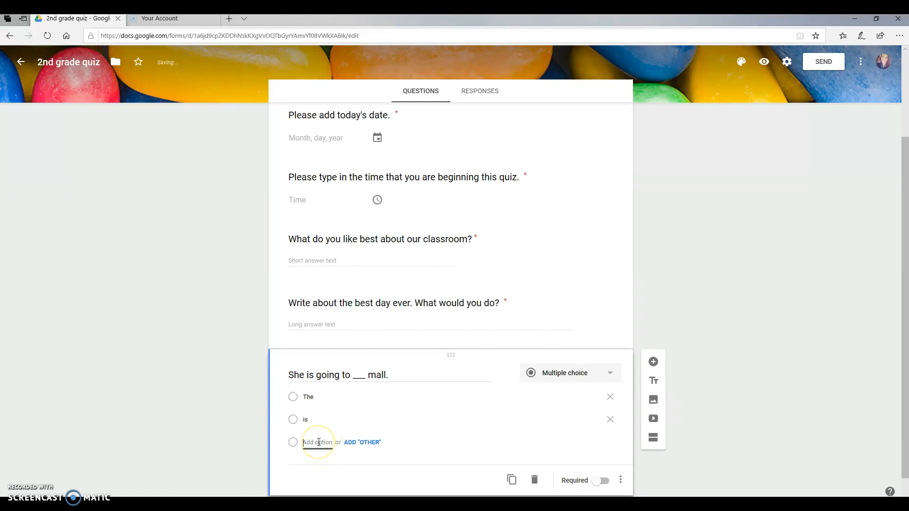
{"action": "type", "text": "for"}
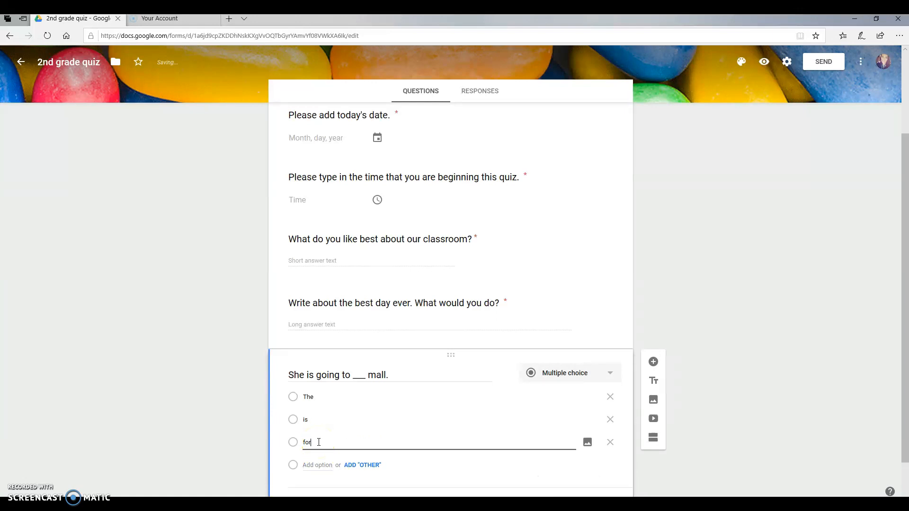
{"action": "left_click", "coordinate": [310, 396]}
{"action": "left_click", "coordinate": [308, 396]}
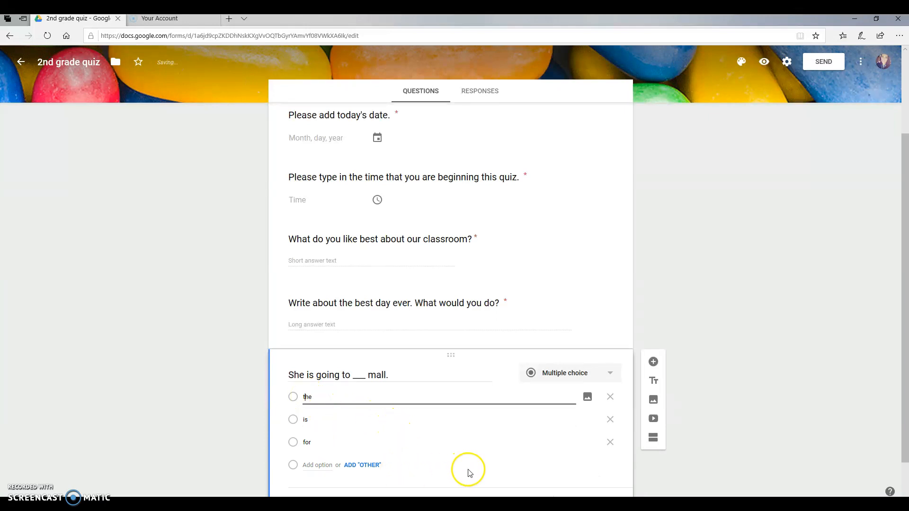
{"action": "scroll", "coordinate": [469, 474], "scroll_direction": "down", "scroll_amount": 1}
{"action": "left_click", "coordinate": [605, 460]}
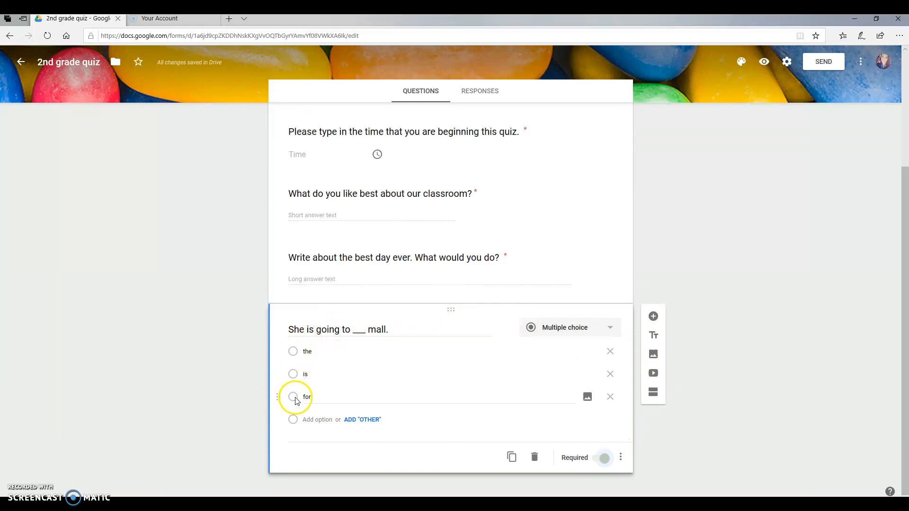
Step: Add a new question below the mall question and set its answer type to Checkboxes
{"action": "left_click", "coordinate": [653, 318]}
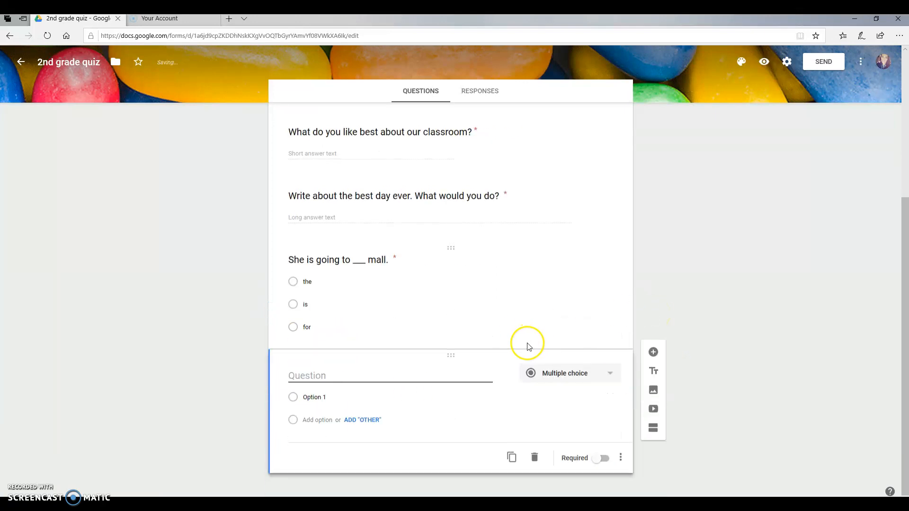
{"action": "left_click", "coordinate": [564, 374]}
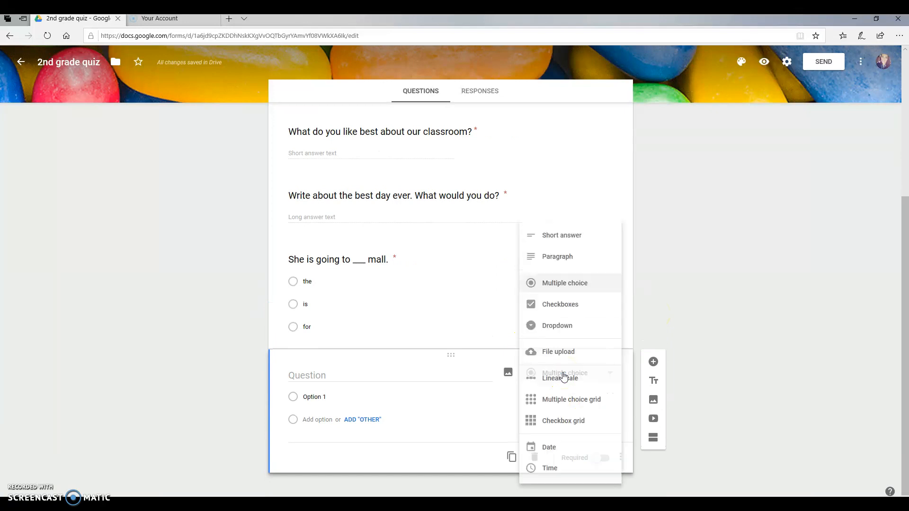
{"action": "left_click", "coordinate": [558, 310]}
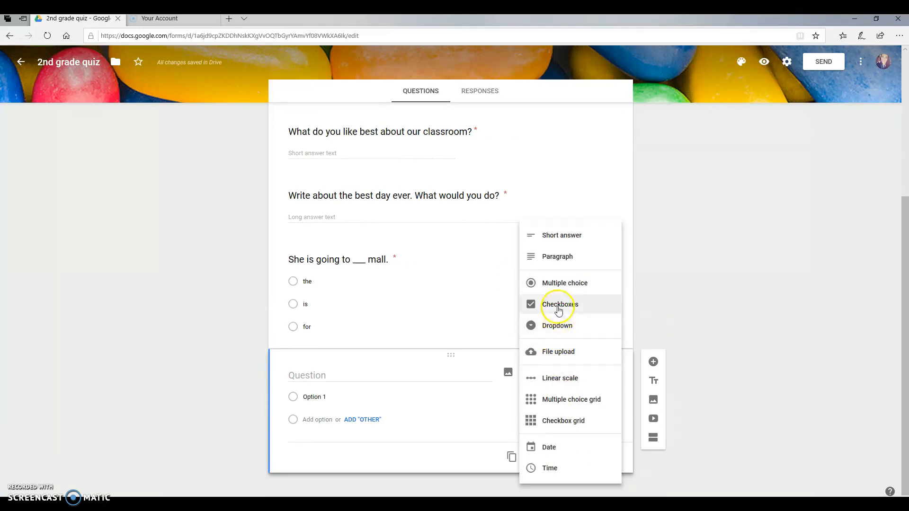
{"action": "left_click", "coordinate": [558, 307]}
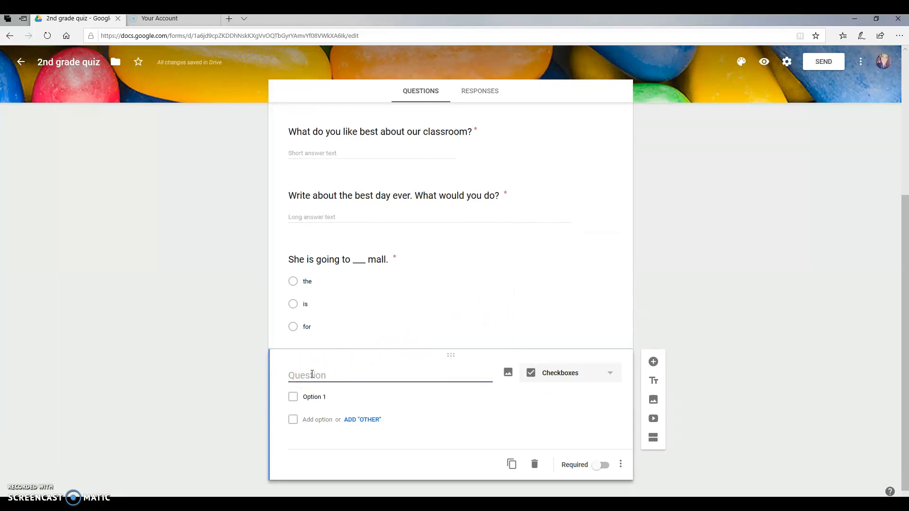
Step: Title the new Checkboxes question "Which of the following pizza toppings do you like?"
{"action": "type", "text": "Which of the following "}
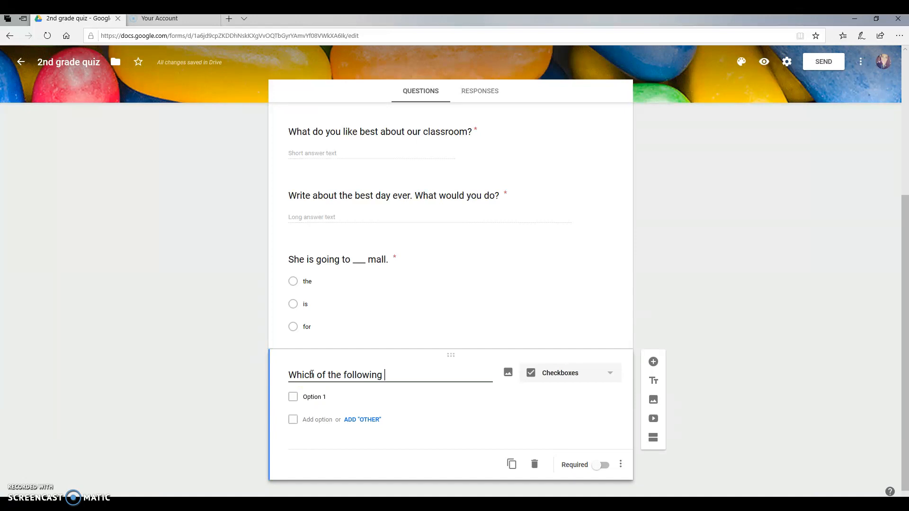
{"action": "type", "text": "pizza toppings"}
{"action": "type", "text": "do "}
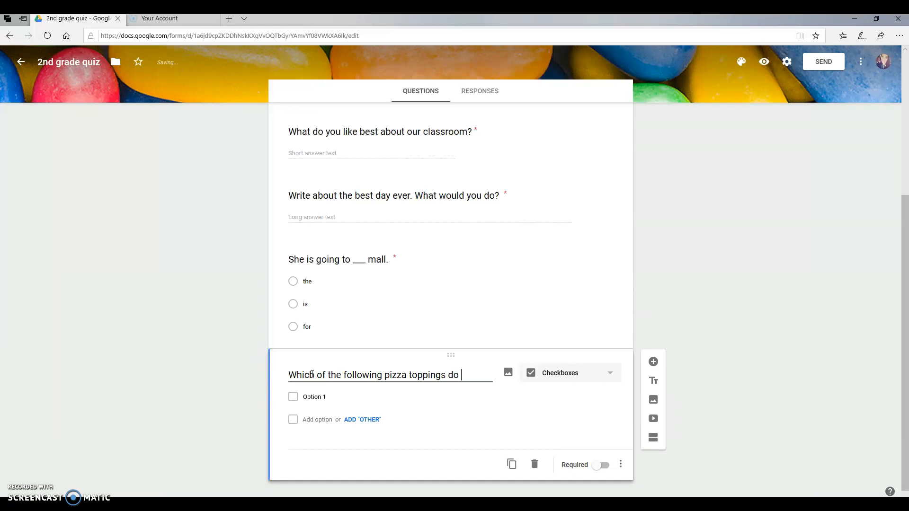
{"action": "type", "text": "you like?"}
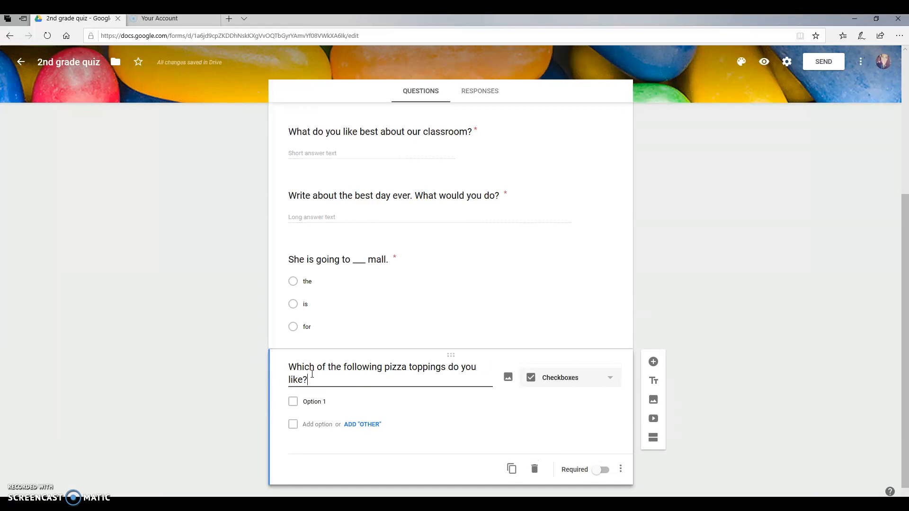
Step: Give the pizza toppings question the options "Cheese", "Pepperoni", "Beef" and "Olives", and make it required
{"action": "left_click", "coordinate": [313, 403]}
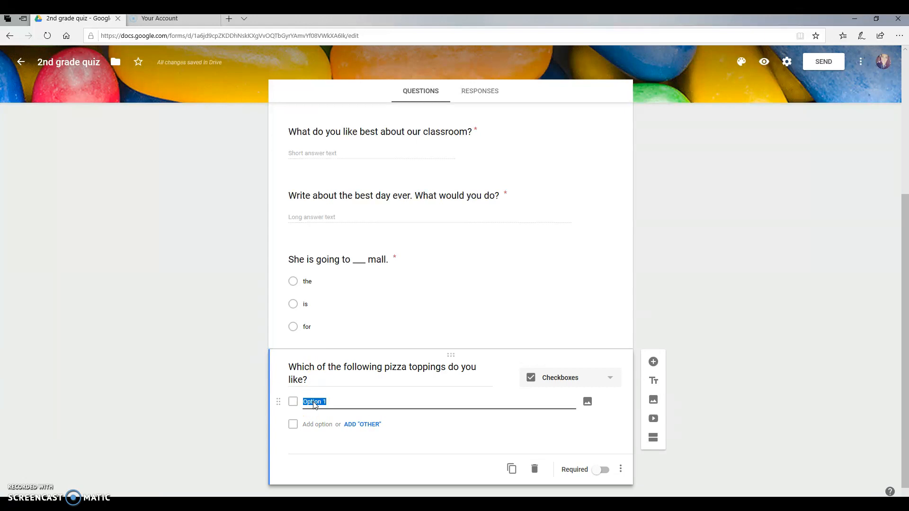
{"action": "type", "text": "c"}
{"action": "left_click", "coordinate": [314, 424]}
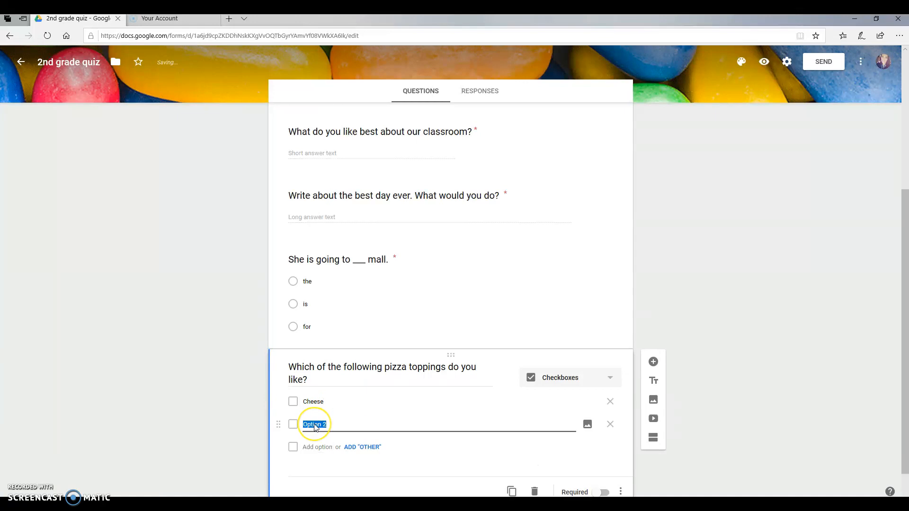
{"action": "type", "text": "Pepperoni"}
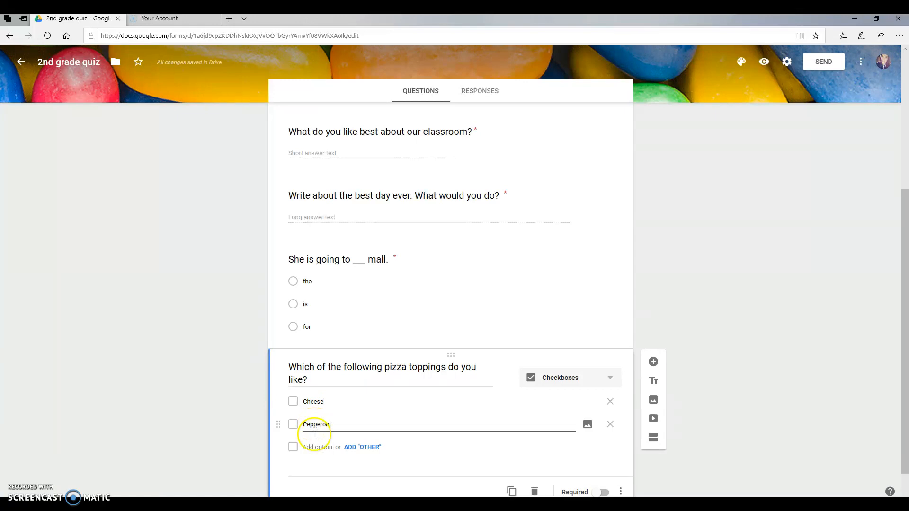
{"action": "left_click", "coordinate": [317, 447]}
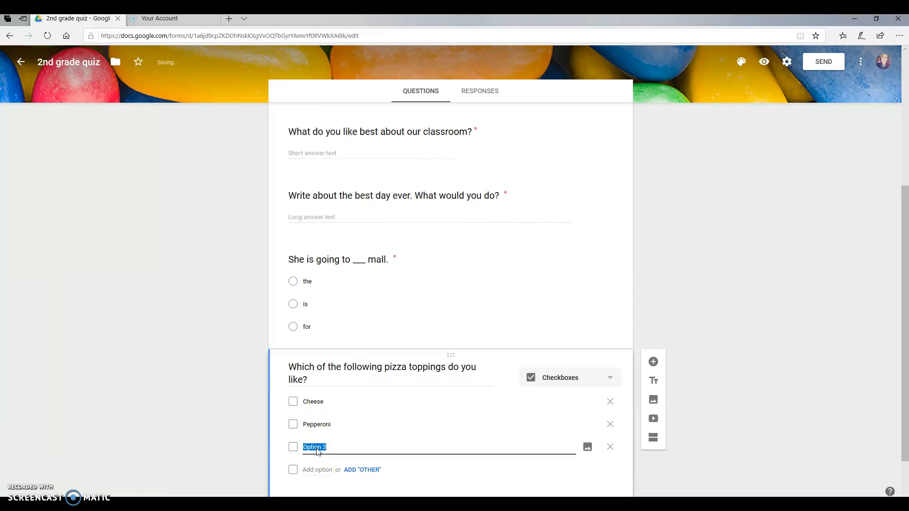
{"action": "type", "text": "Beef"}
{"action": "left_click", "coordinate": [314, 470]}
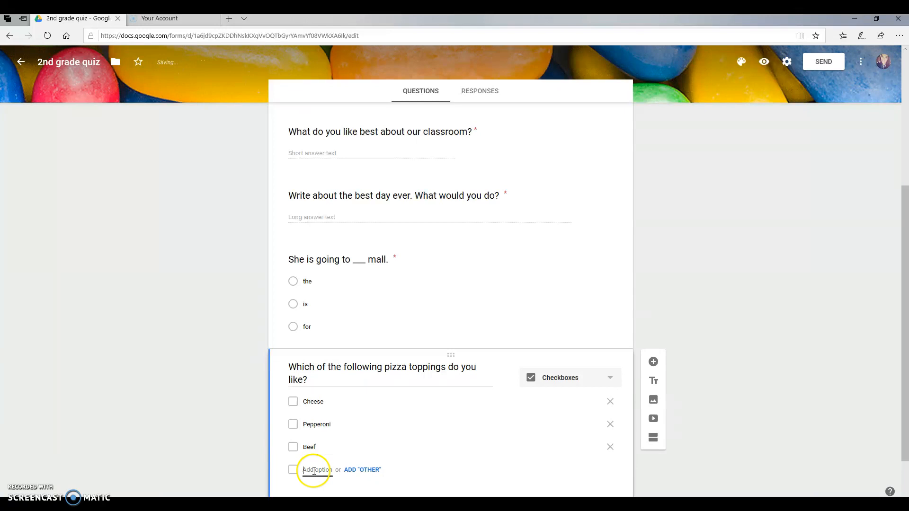
{"action": "type", "text": "Olives"}
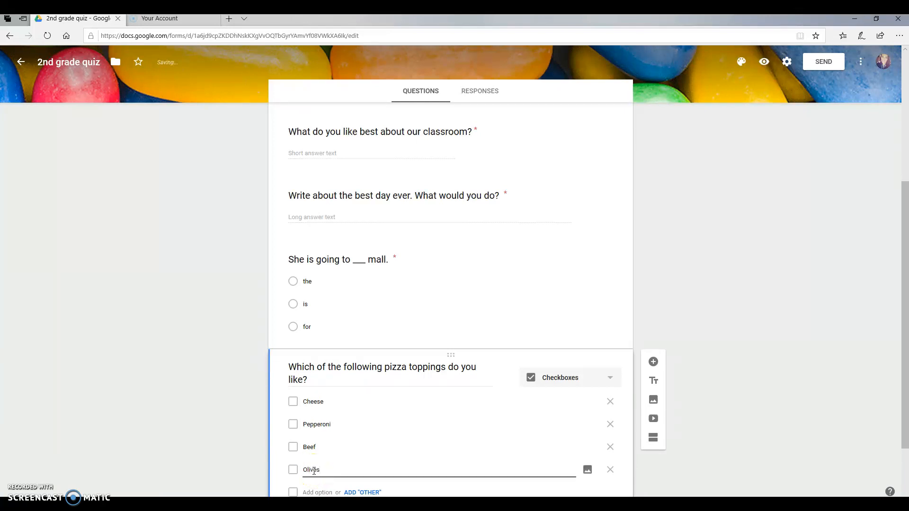
{"action": "scroll", "coordinate": [416, 429], "scroll_direction": "down", "scroll_amount": 2}
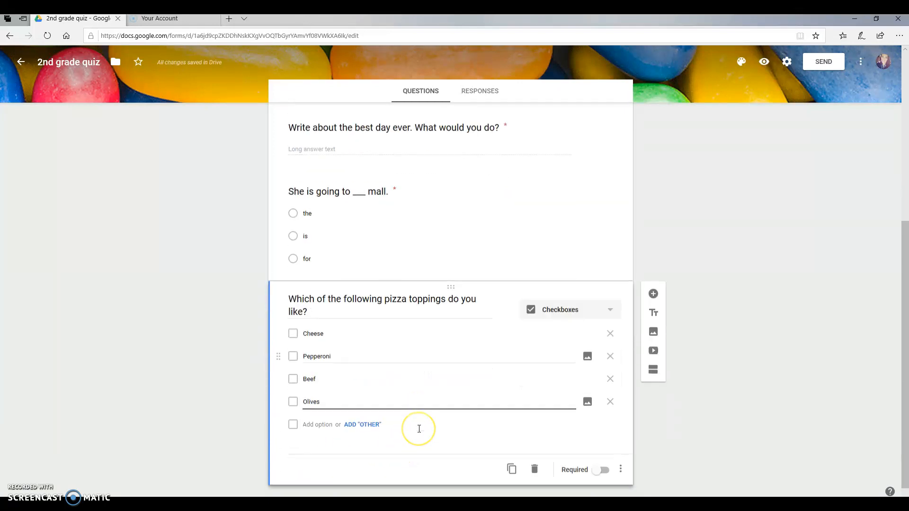
{"action": "left_click", "coordinate": [408, 432]}
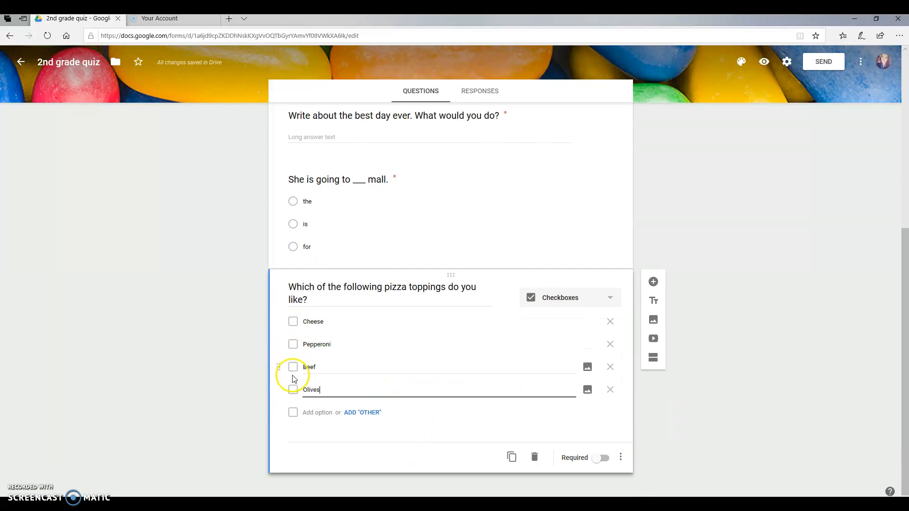
{"action": "left_click", "coordinate": [601, 458]}
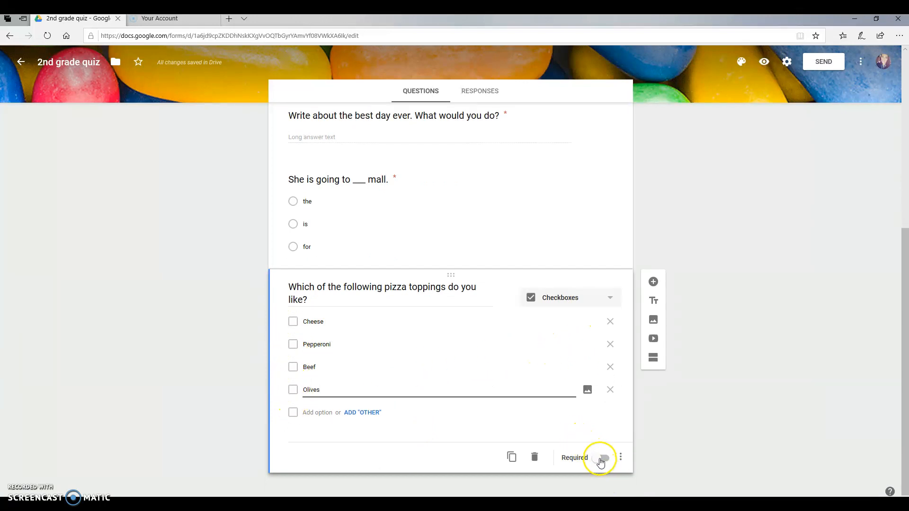
Step: Add a Dropdown question titled "What is your favorite class subject?" below the pizza toppings question
{"action": "left_click", "coordinate": [653, 287]}
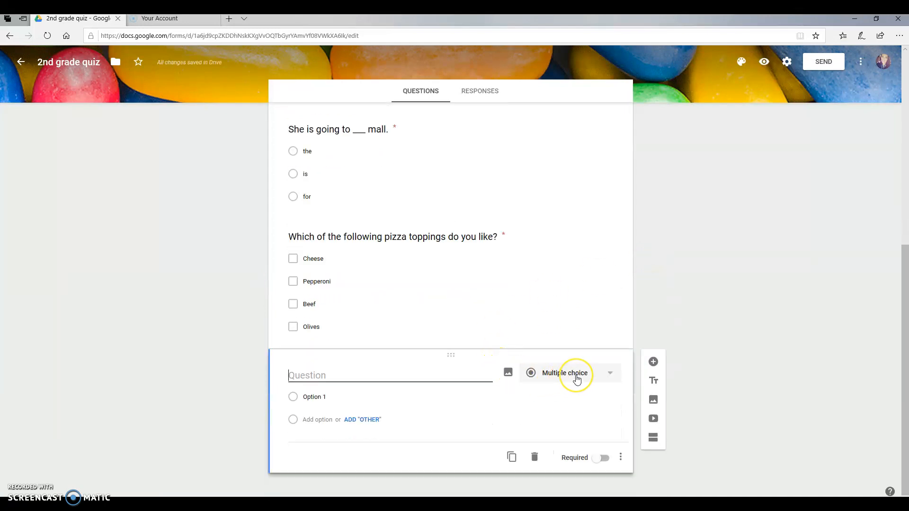
{"action": "left_click", "coordinate": [577, 380]}
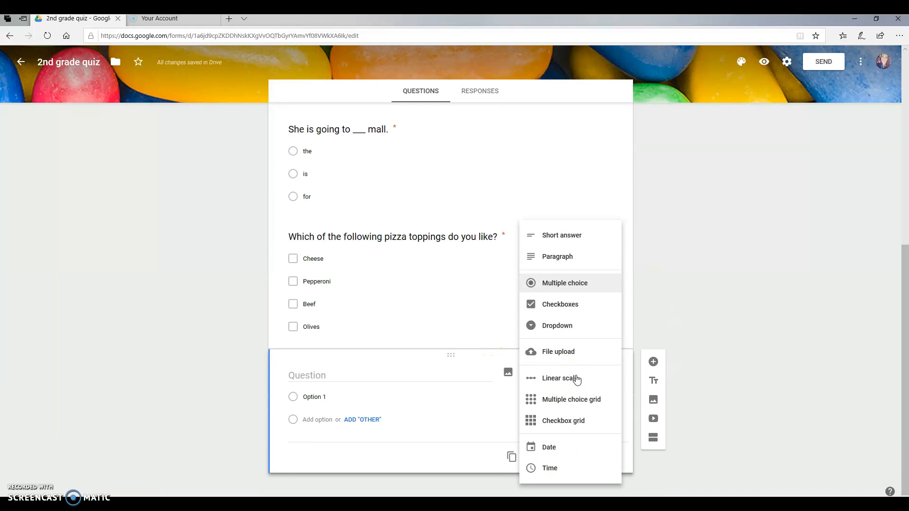
{"action": "left_click", "coordinate": [562, 328]}
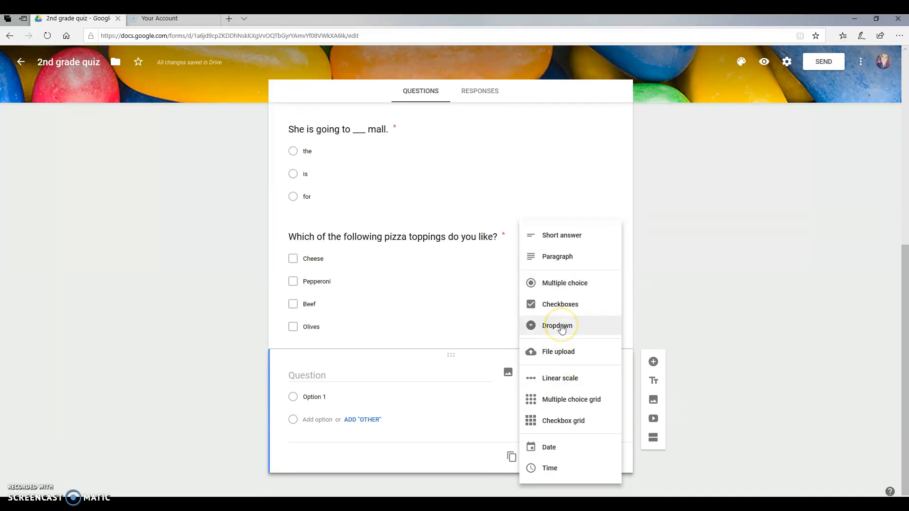
{"action": "left_click", "coordinate": [360, 373]}
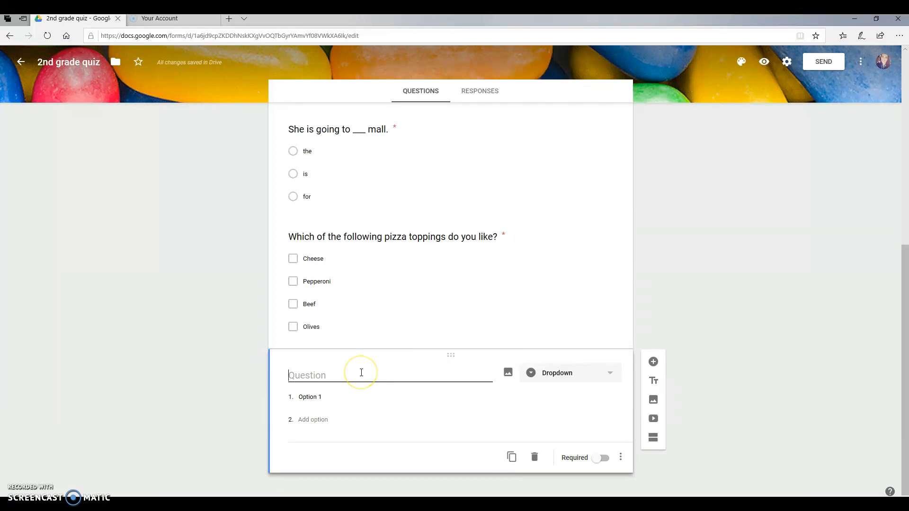
{"action": "type", "text": "What is your favorite class subject?"}
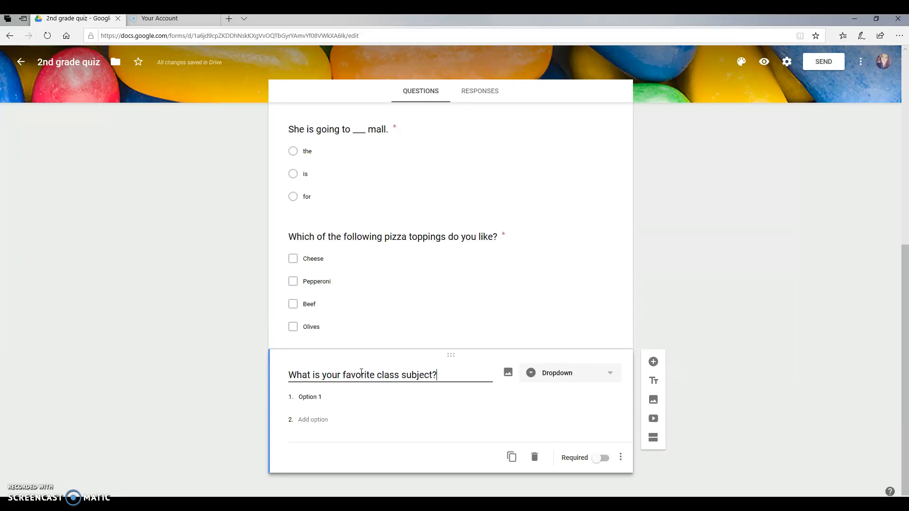
Step: Enter "Art", "Music", "Science" and "English" as the first four options of the class subject question
{"action": "left_click", "coordinate": [320, 398]}
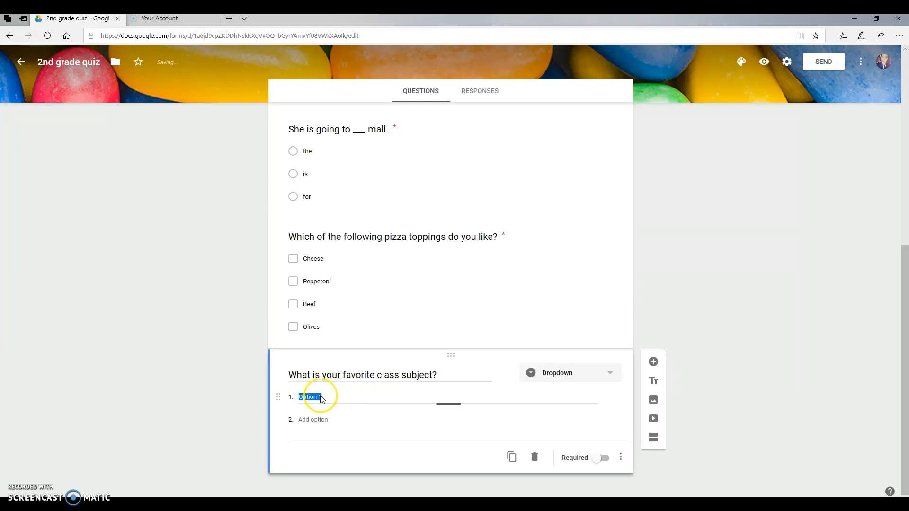
{"action": "type", "text": "Art"}
{"action": "left_click", "coordinate": [325, 421]}
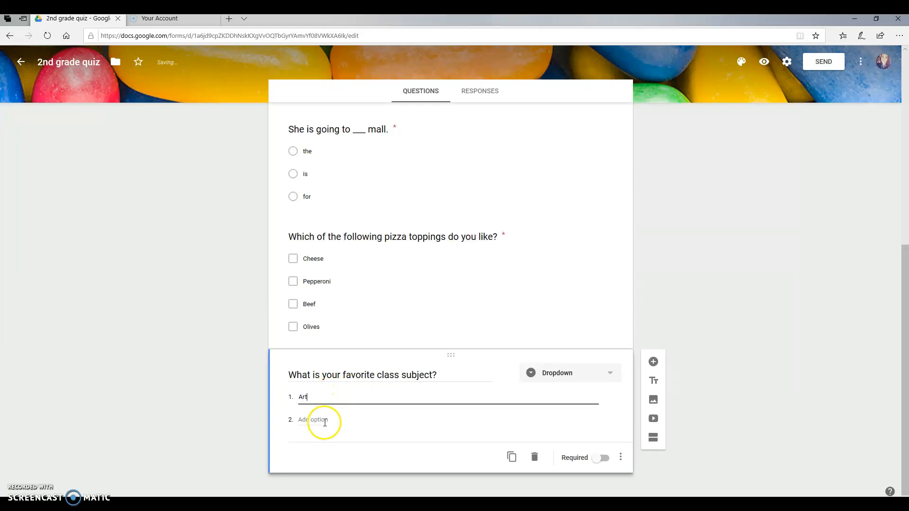
{"action": "type", "text": "Music"}
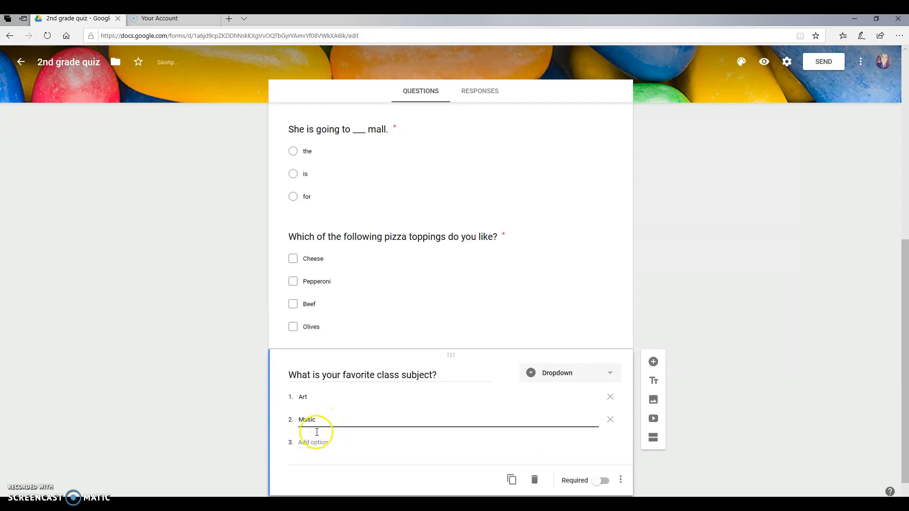
{"action": "left_click", "coordinate": [309, 442]}
{"action": "type", "text": "S"}
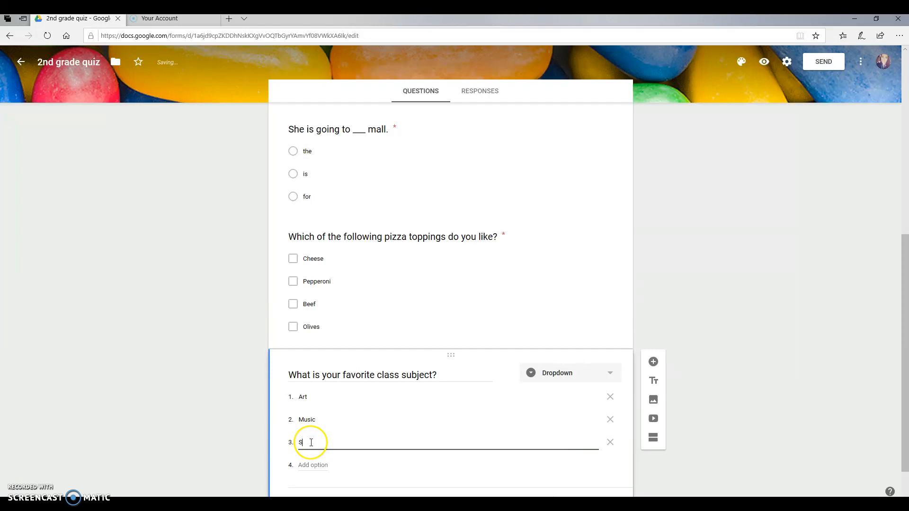
{"action": "type", "text": "cience"}
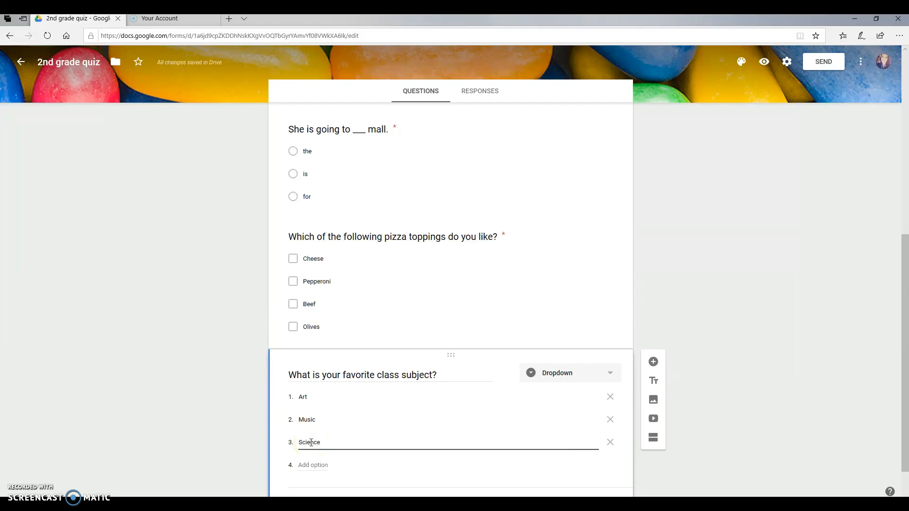
{"action": "left_click", "coordinate": [309, 464]}
{"action": "type", "text": "Engl"}
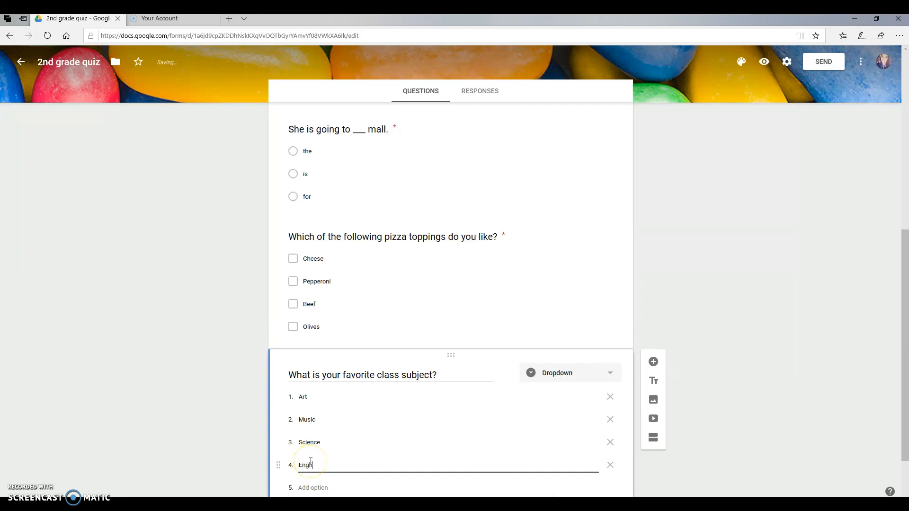
{"action": "type", "text": "ish"}
Step: Add the options "PE" and "Social Studies" to the class subject question and make it required
{"action": "scroll", "coordinate": [325, 450], "scroll_direction": "down", "scroll_amount": 1}
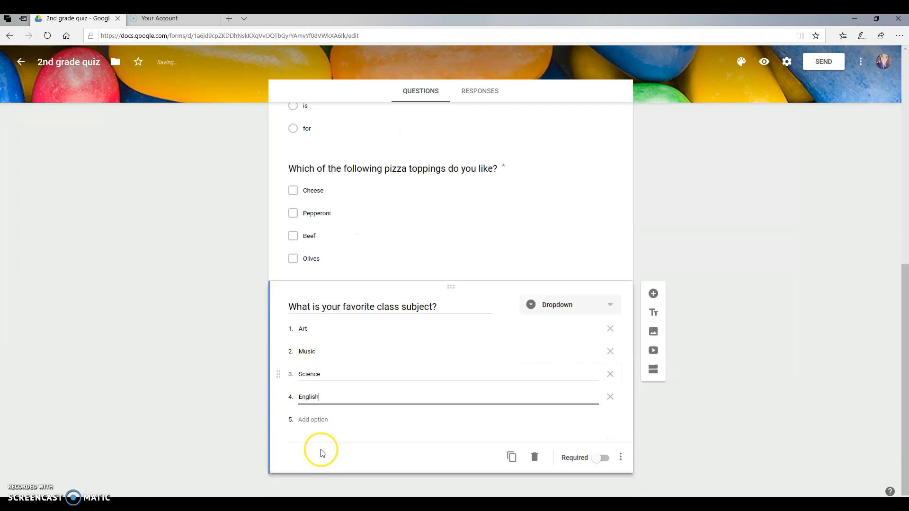
{"action": "left_click", "coordinate": [312, 419]}
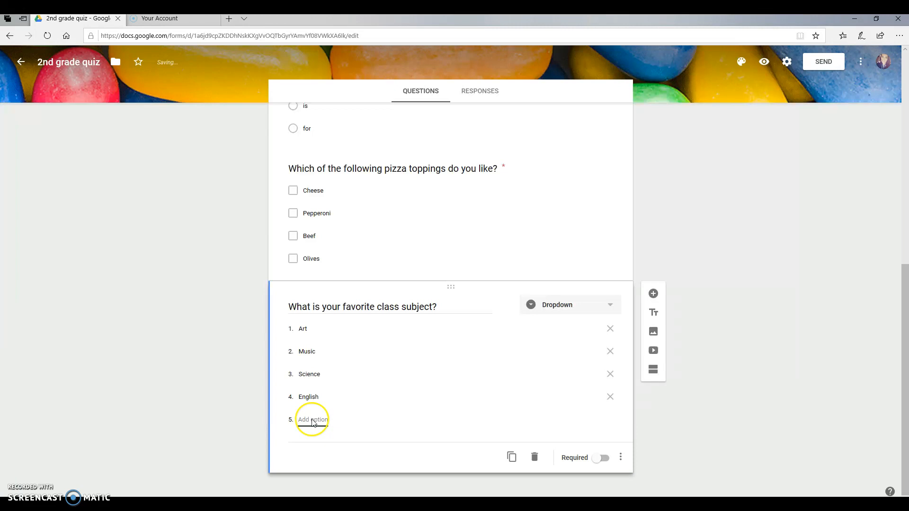
{"action": "type", "text": "PE"}
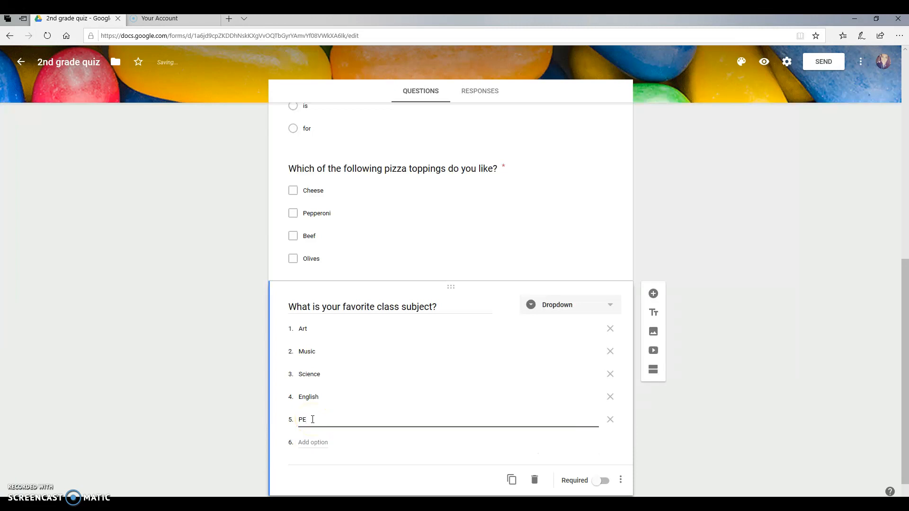
{"action": "left_click", "coordinate": [311, 444]}
{"action": "type", "text": "Social Studies"}
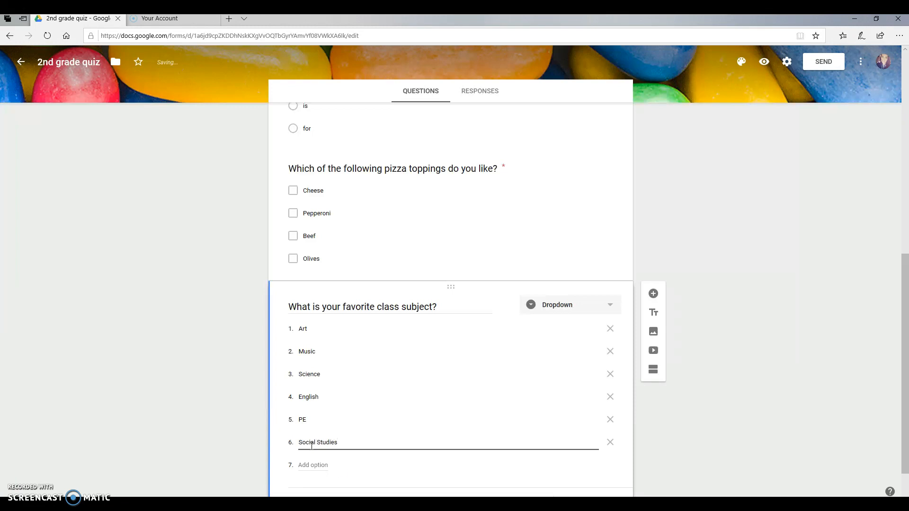
{"action": "scroll", "coordinate": [477, 439], "scroll_direction": "down", "scroll_amount": 1}
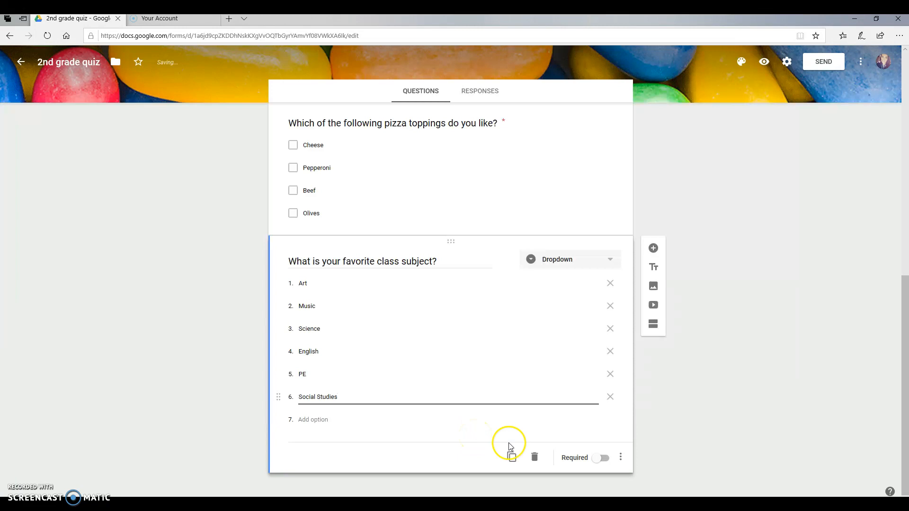
{"action": "left_click", "coordinate": [600, 461]}
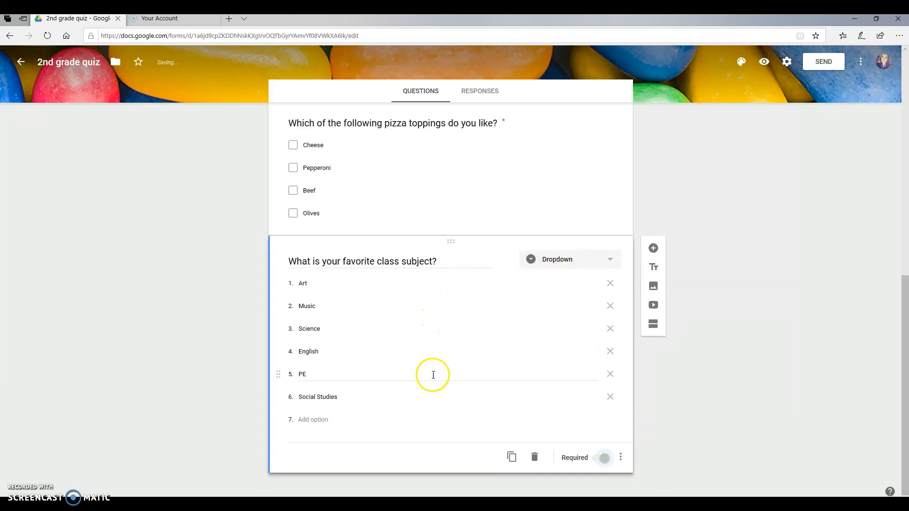
Step: Add a File upload question titled "Add a picture of your favorite animal from the web." below the class subject question
{"action": "left_click", "coordinate": [652, 250]}
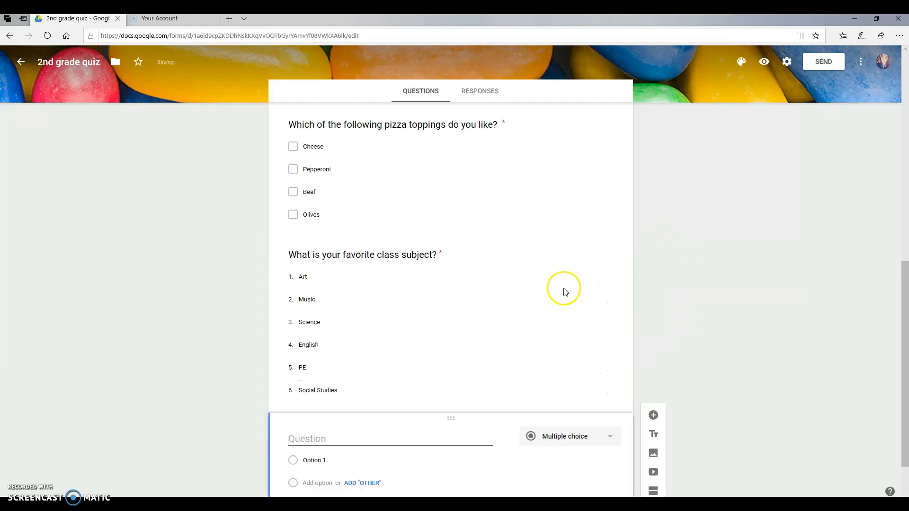
{"action": "left_click", "coordinate": [580, 376]}
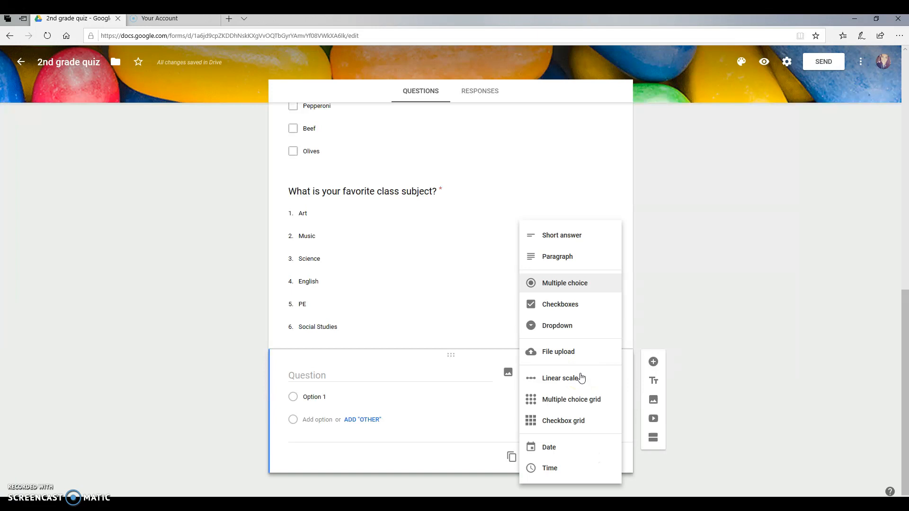
{"action": "left_click", "coordinate": [569, 355]}
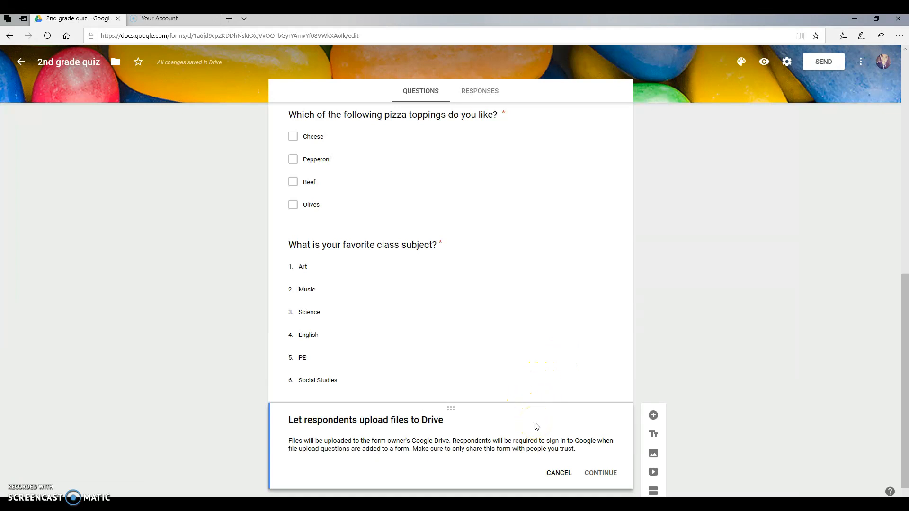
{"action": "scroll", "coordinate": [537, 427], "scroll_direction": "down", "scroll_amount": 1}
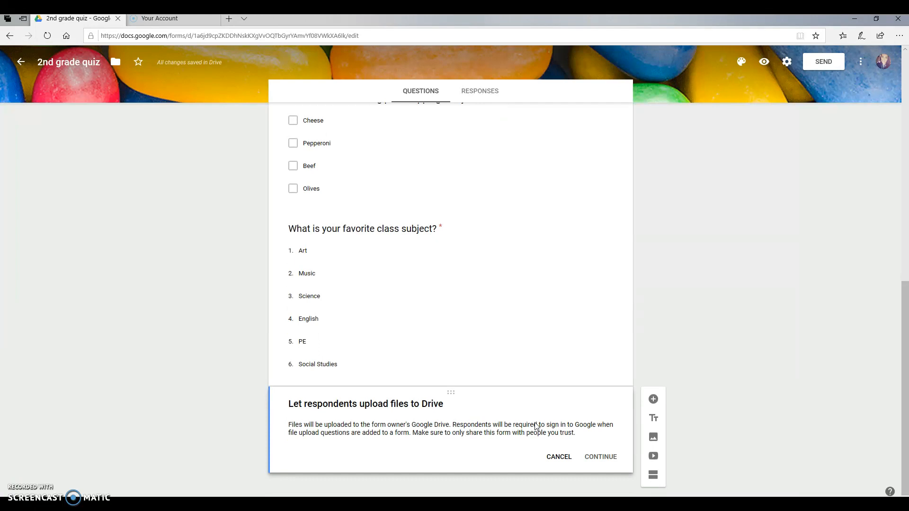
{"action": "left_click", "coordinate": [606, 459]}
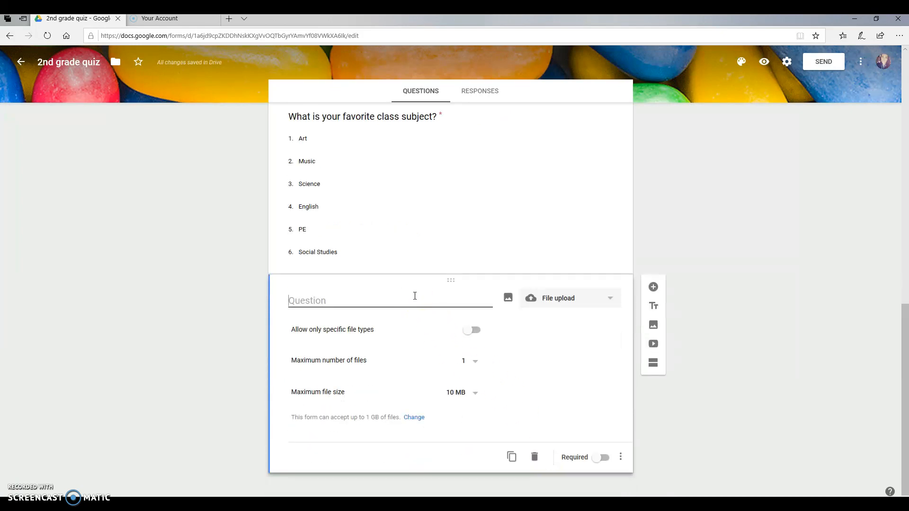
{"action": "type", "text": "Add a picture of your favo"}
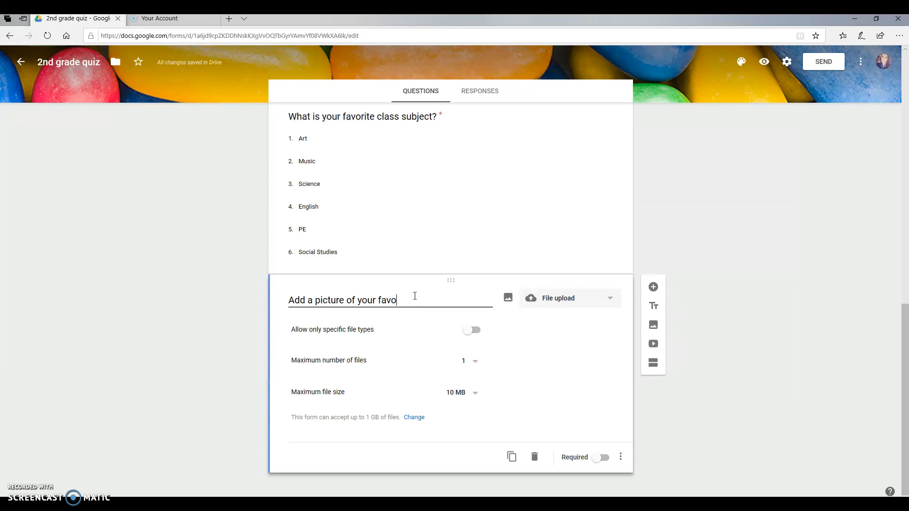
{"action": "type", "text": "rite animal from the w"}
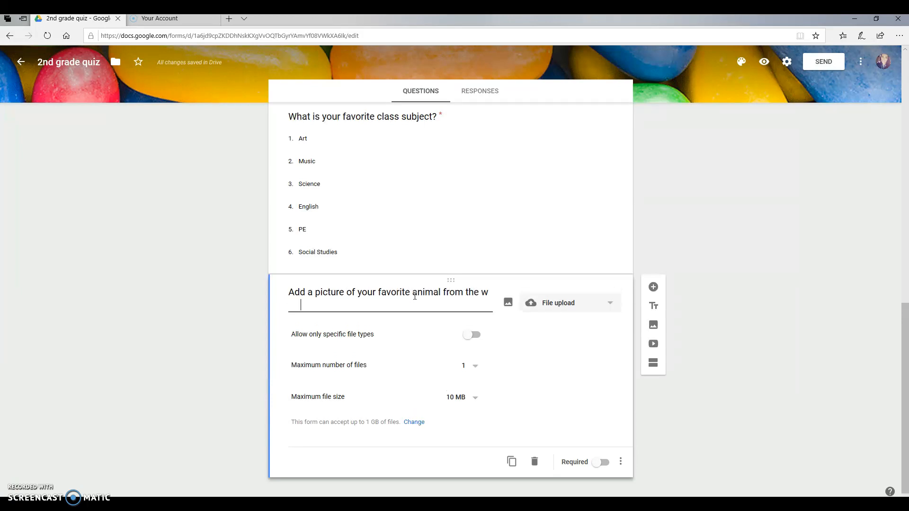
{"action": "type", "text": "eb."}
Step: Restrict the animal picture upload to the Image file type and make the question required
{"action": "left_click", "coordinate": [474, 336]}
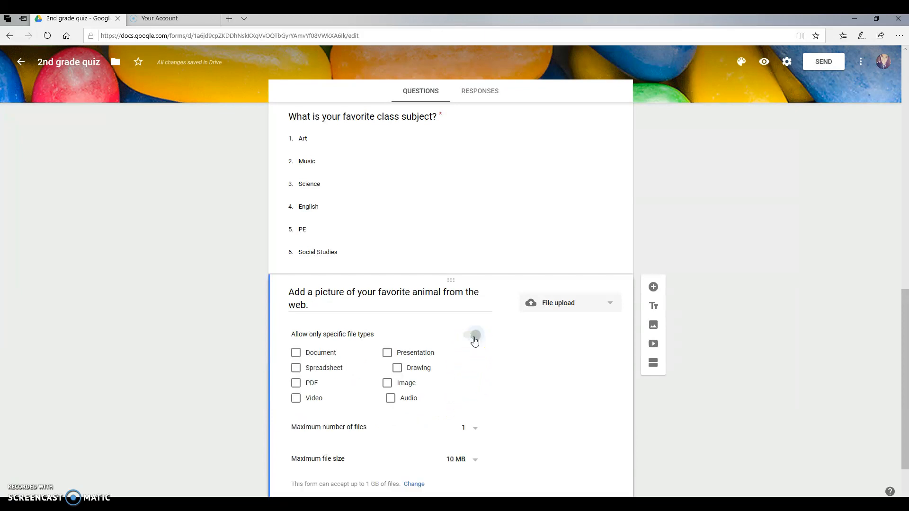
{"action": "left_click", "coordinate": [387, 384]}
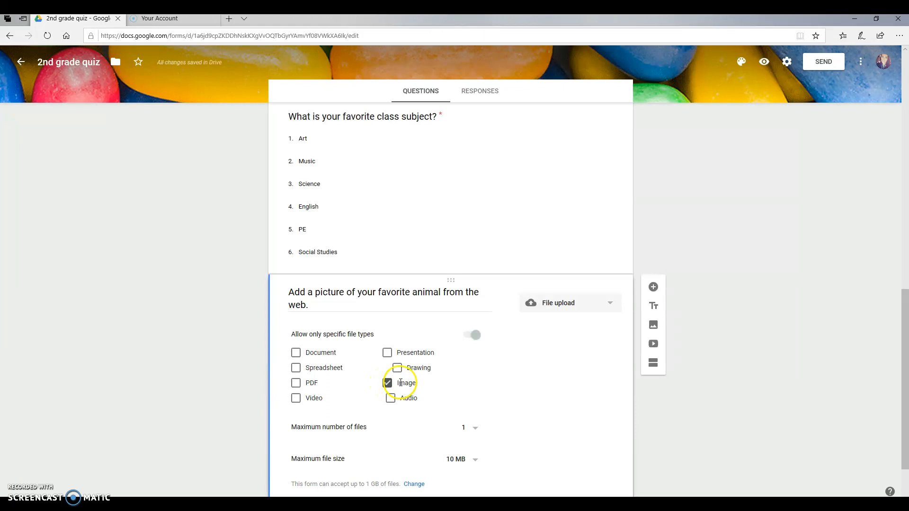
{"action": "scroll", "coordinate": [540, 381], "scroll_direction": "down", "scroll_amount": 2}
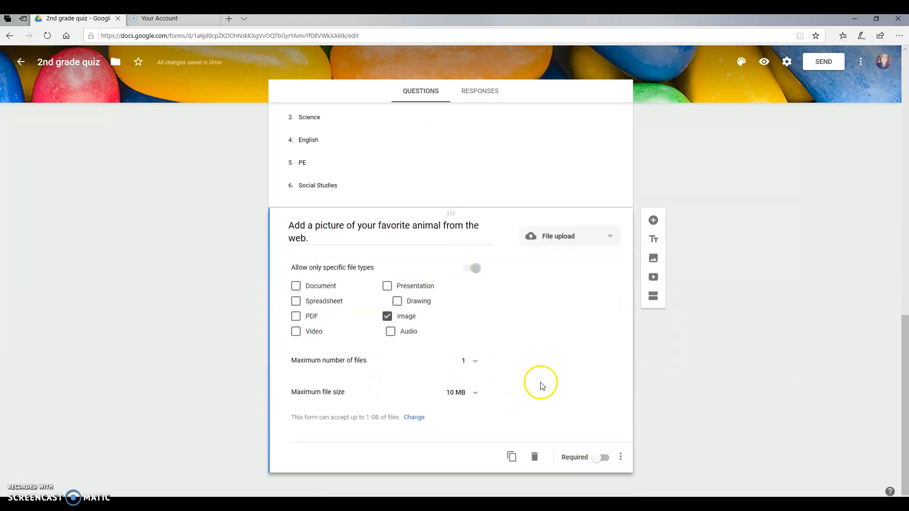
{"action": "left_click", "coordinate": [600, 463]}
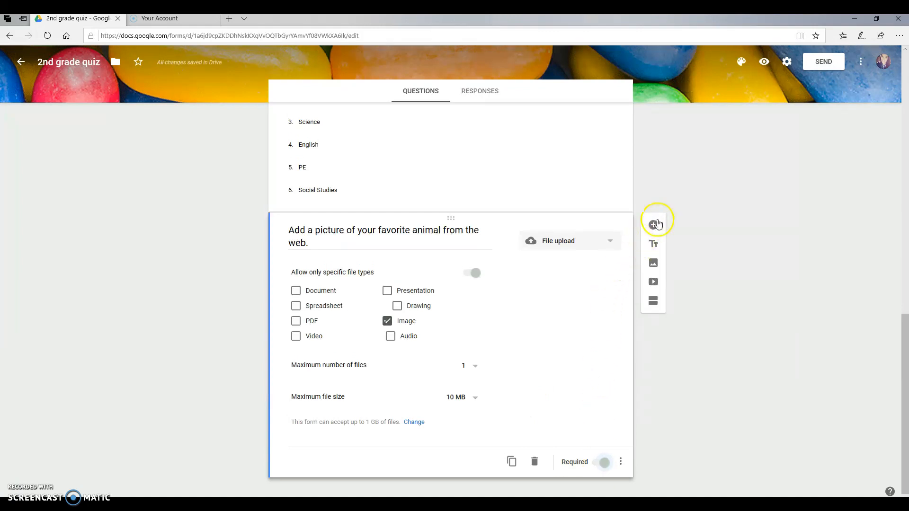
Step: Add a Linear scale question titled "How satisfied are you with your overall classroom experiences?" below the animal picture question
{"action": "left_click", "coordinate": [653, 225]}
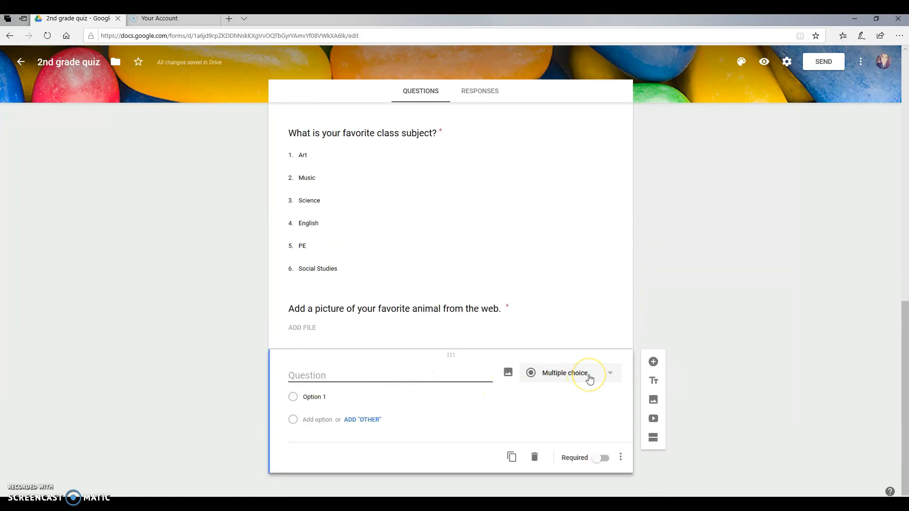
{"action": "left_click", "coordinate": [589, 379]}
{"action": "left_click", "coordinate": [560, 381]}
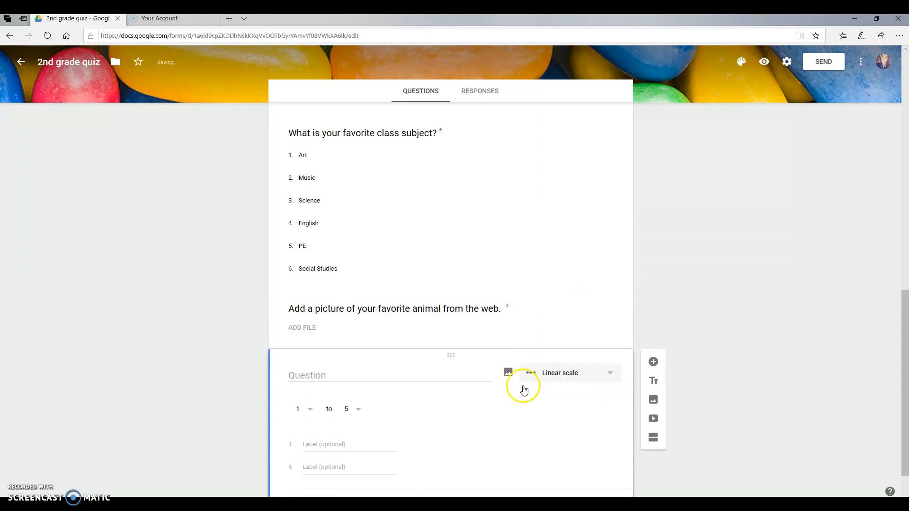
{"action": "left_click", "coordinate": [400, 374]}
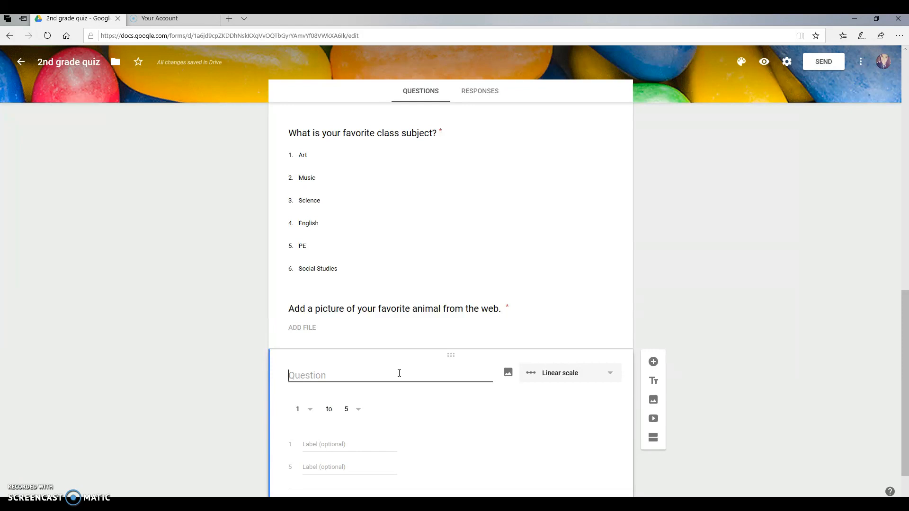
{"action": "type", "text": "How satisfied are you with your overall "}
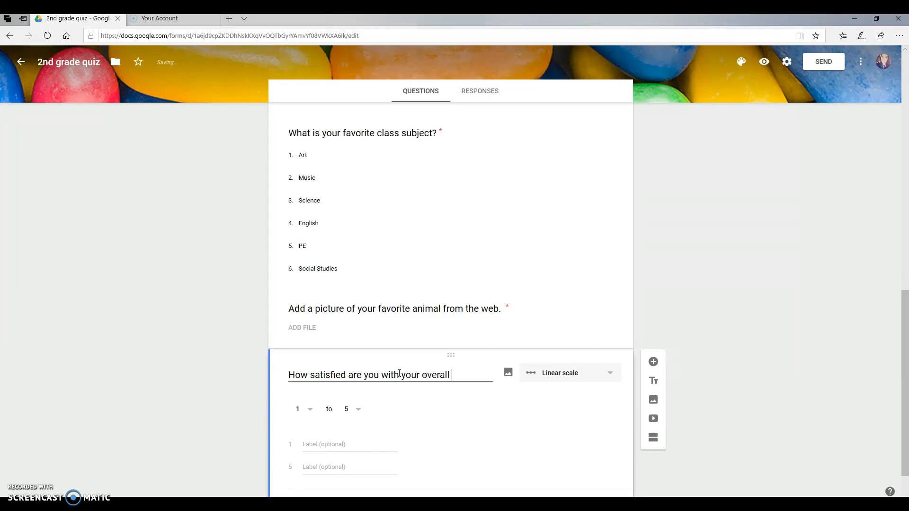
{"action": "type", "text": "classroom exper"}
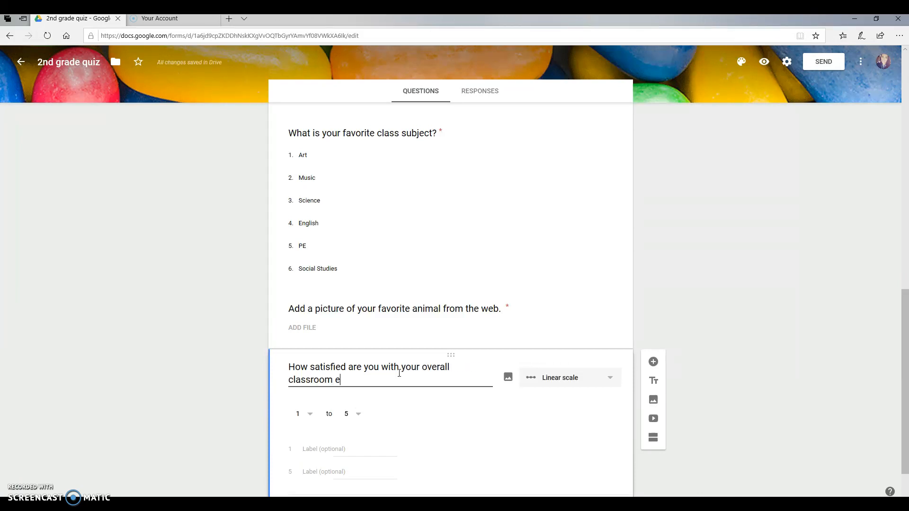
{"action": "type", "text": "es?"}
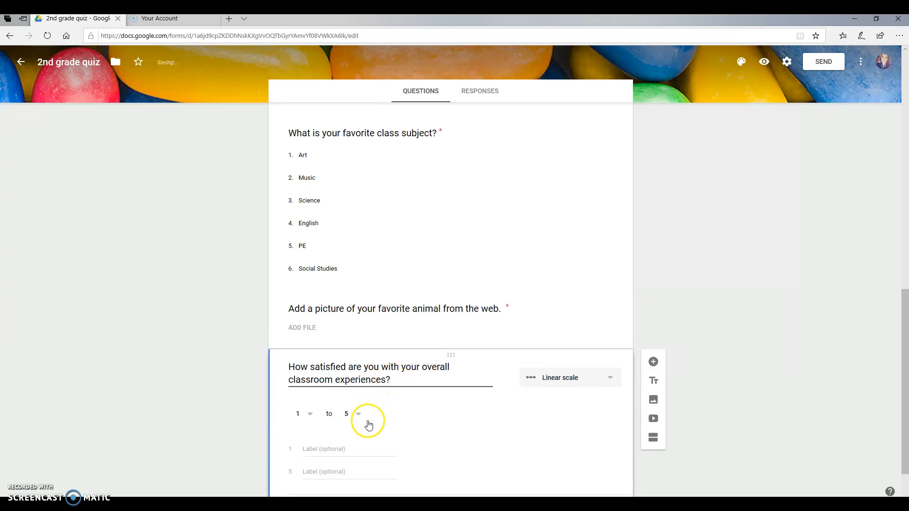
Step: Start the satisfaction scale at 0, label 0 "very unsatisfied" and 5 "very satisfied", and make the question required
{"action": "left_click", "coordinate": [310, 415]}
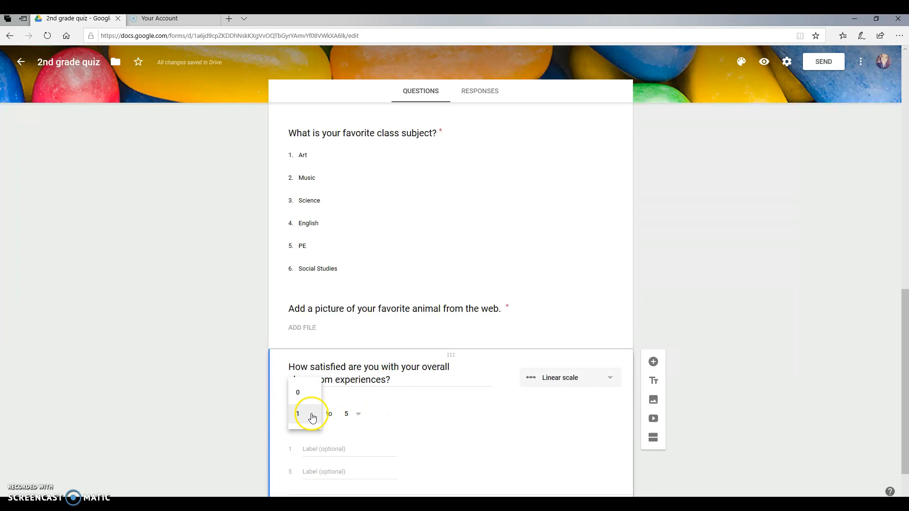
{"action": "left_click", "coordinate": [307, 397]}
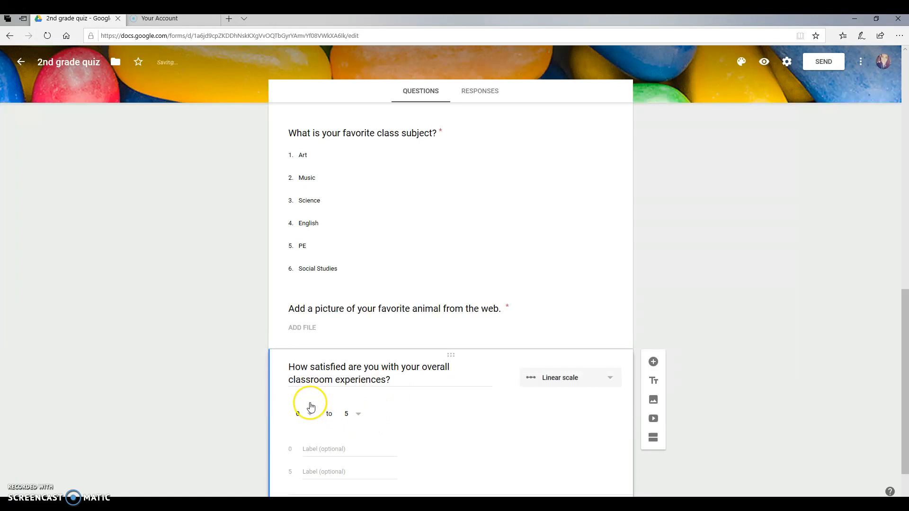
{"action": "left_click", "coordinate": [329, 452]}
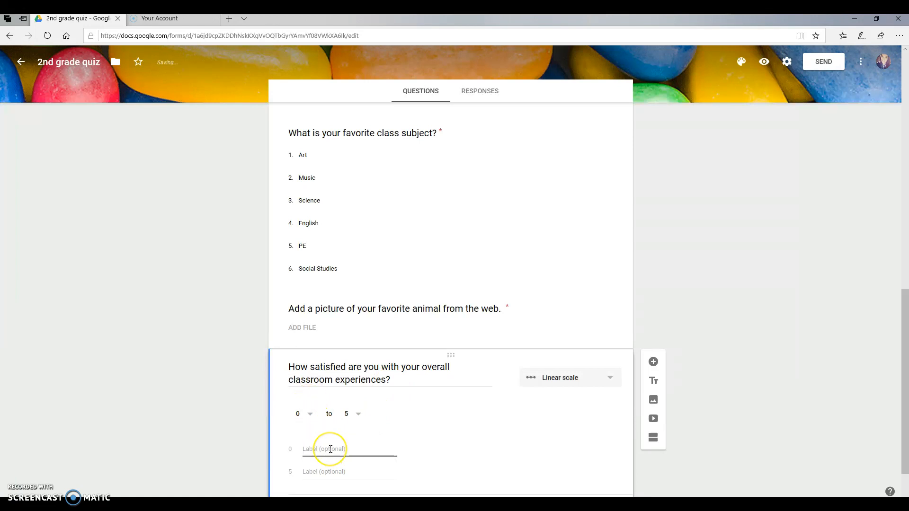
{"action": "type", "text": "very"}
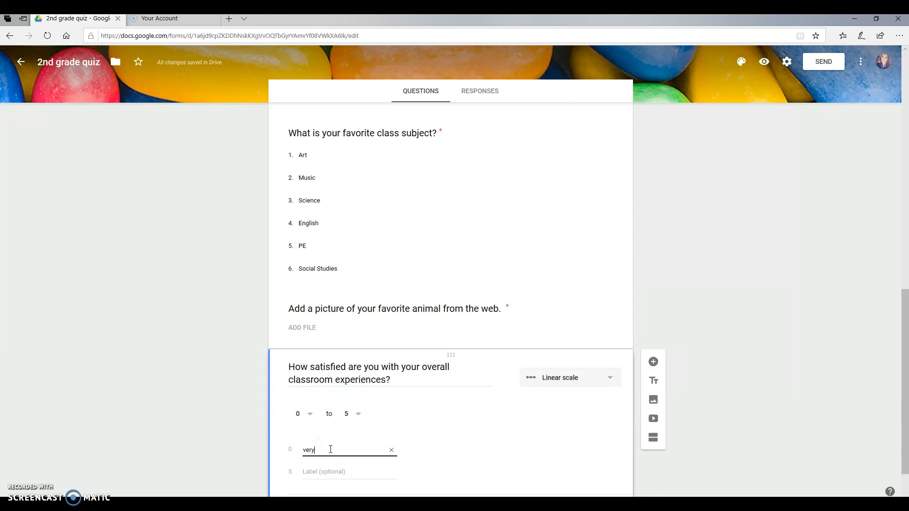
{"action": "type", "text": " unsatisfied"}
{"action": "left_click", "coordinate": [321, 473]}
{"action": "type", "text": "ve"}
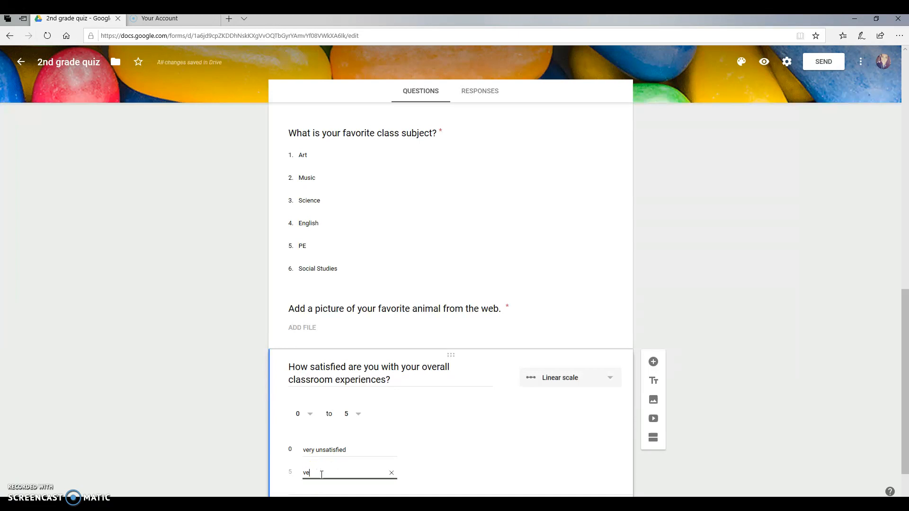
{"action": "type", "text": "ry satisfied"}
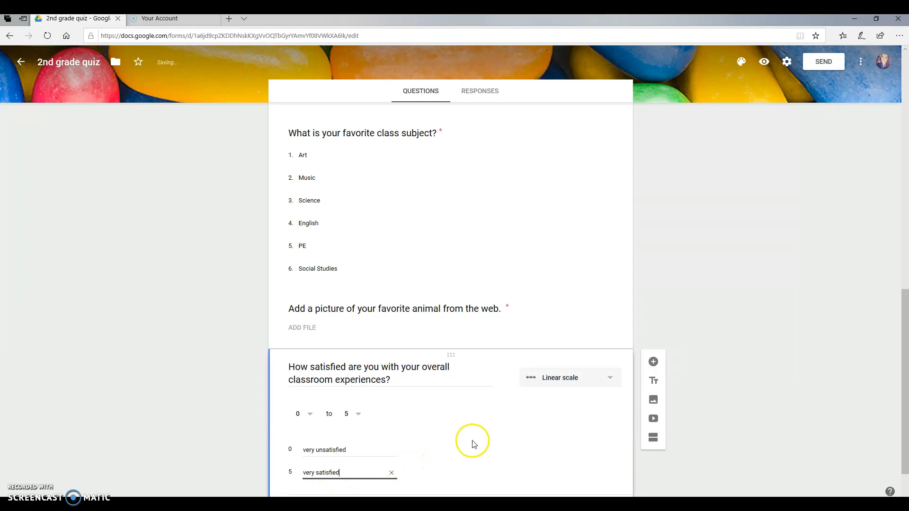
{"action": "scroll", "coordinate": [471, 442], "scroll_direction": "down", "scroll_amount": 1}
{"action": "left_click", "coordinate": [601, 463]}
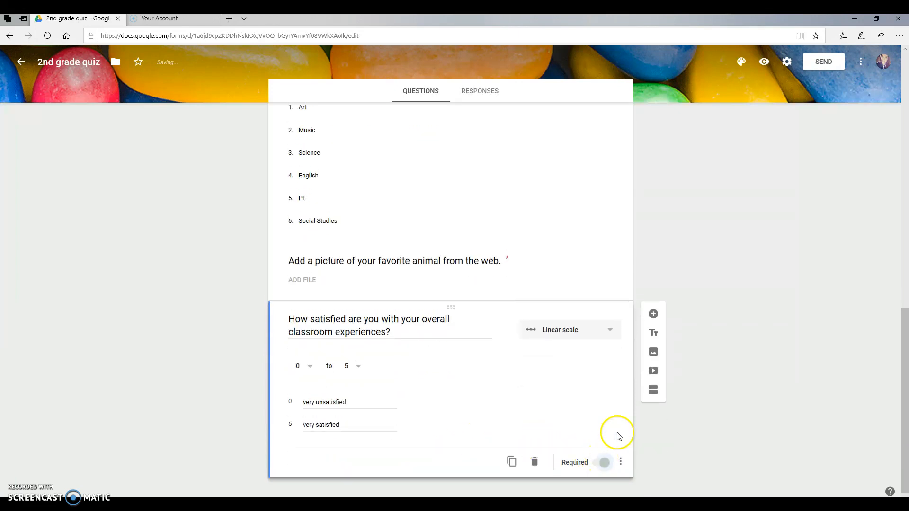
Step: Add a Multiple choice grid question titled "Mark the appropriate section in relation to the candies listed." below the satisfaction question
{"action": "left_click", "coordinate": [653, 315]}
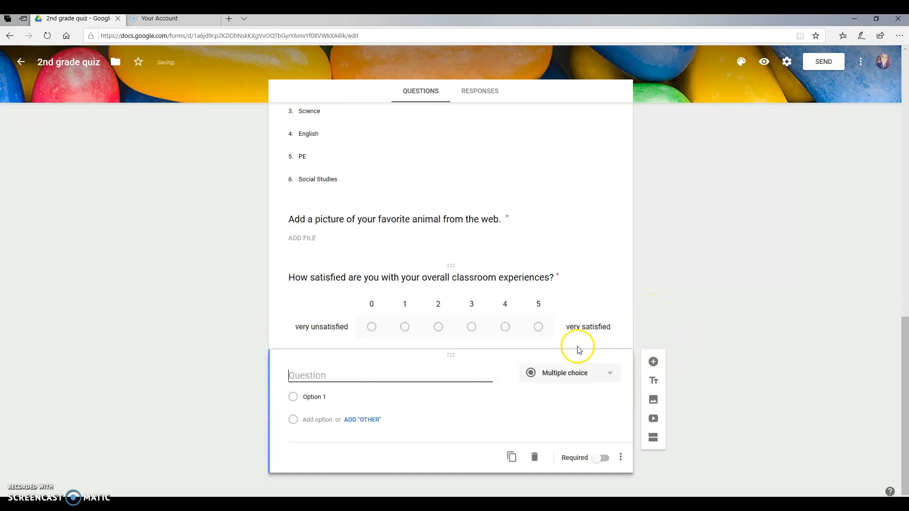
{"action": "left_click", "coordinate": [574, 373]}
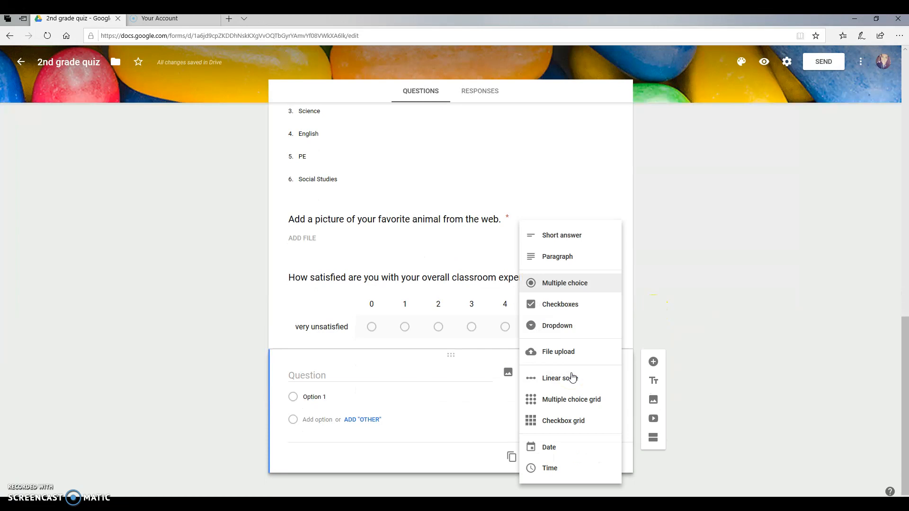
{"action": "left_click", "coordinate": [573, 401]}
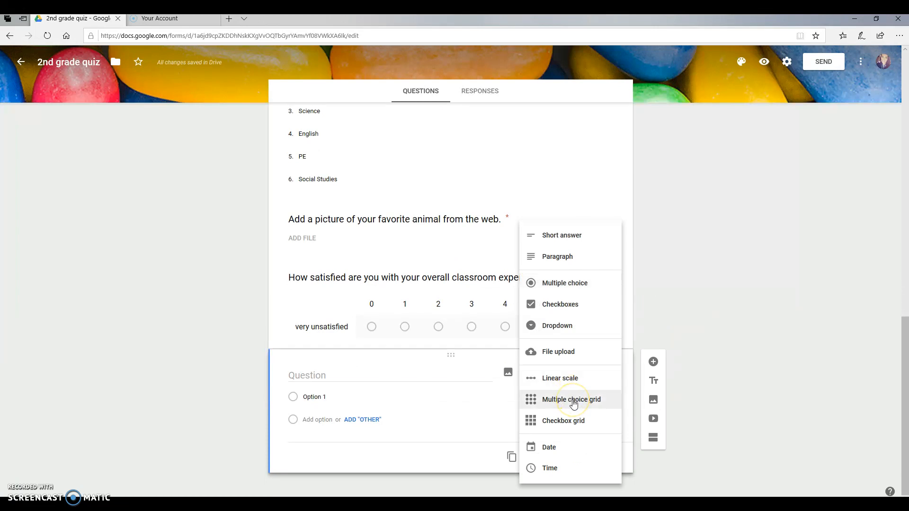
{"action": "left_click", "coordinate": [573, 402]}
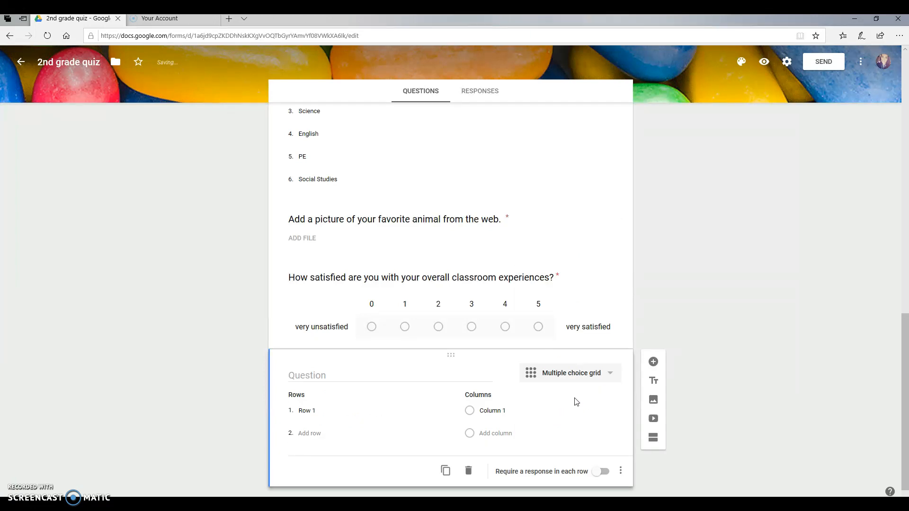
{"action": "left_click", "coordinate": [402, 373]}
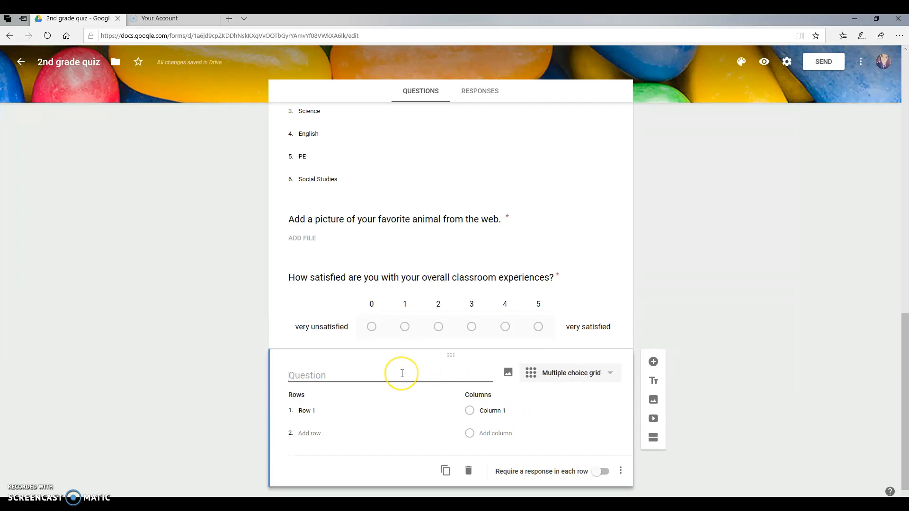
{"action": "type", "text": "Ma"}
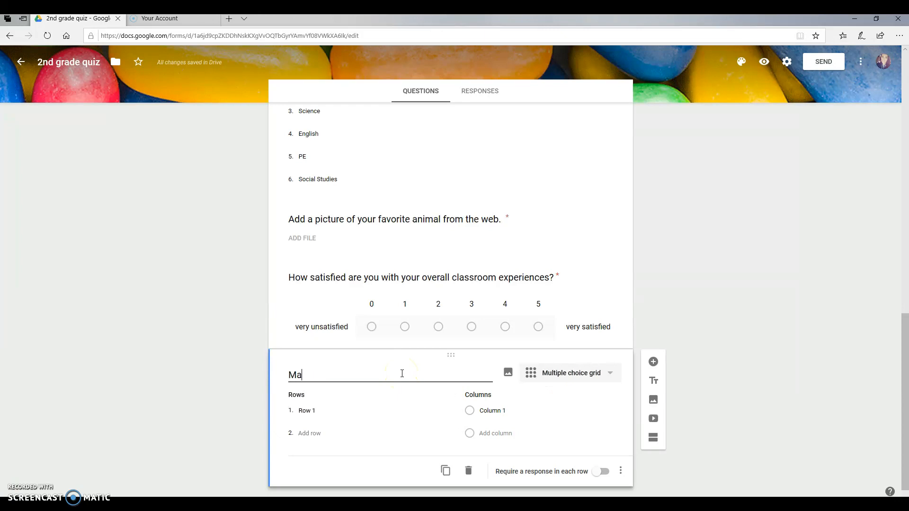
{"action": "type", "text": "rk the appropriate section"}
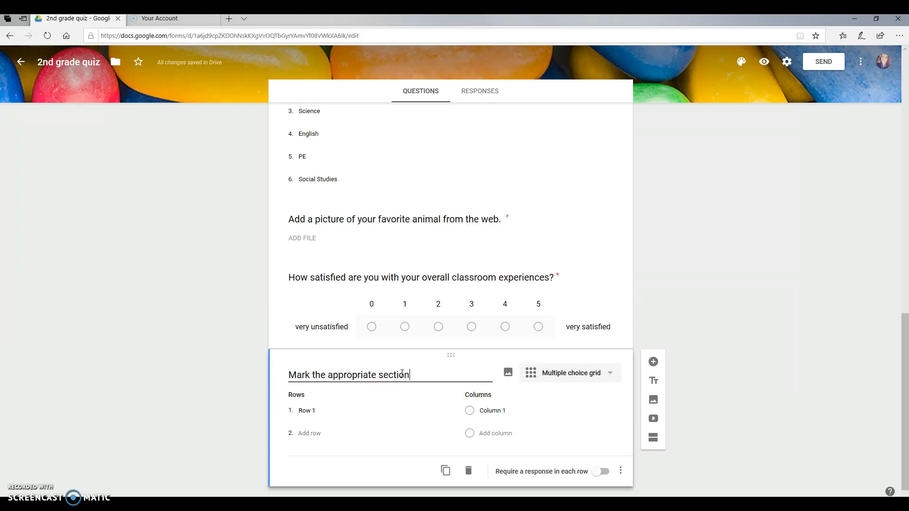
{"action": "type", "text": " in relation to the candies listed"}
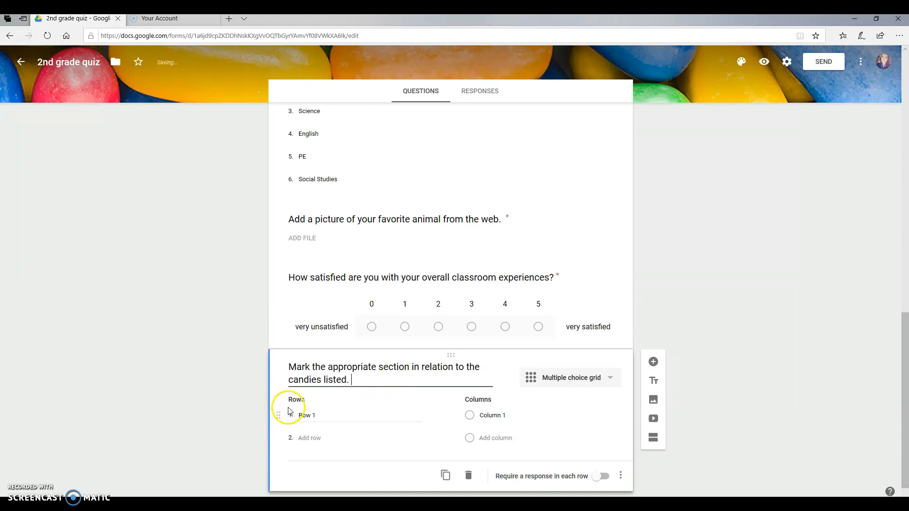
Step: Name the candy grid's rows "snickers", "skittles" and "butterfinger"
{"action": "left_click", "coordinate": [321, 417]}
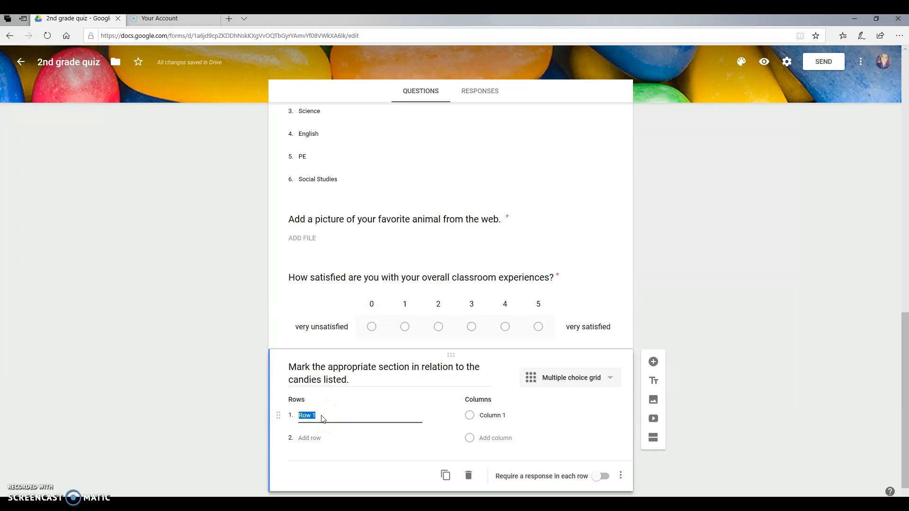
{"action": "type", "text": "snickers"}
{"action": "left_click", "coordinate": [320, 438]}
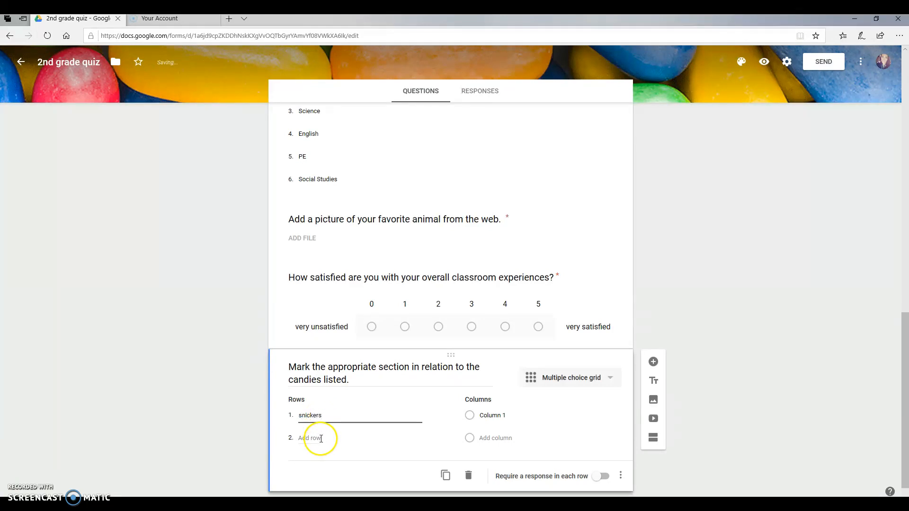
{"action": "type", "text": "skittles"}
{"action": "left_click", "coordinate": [315, 461]}
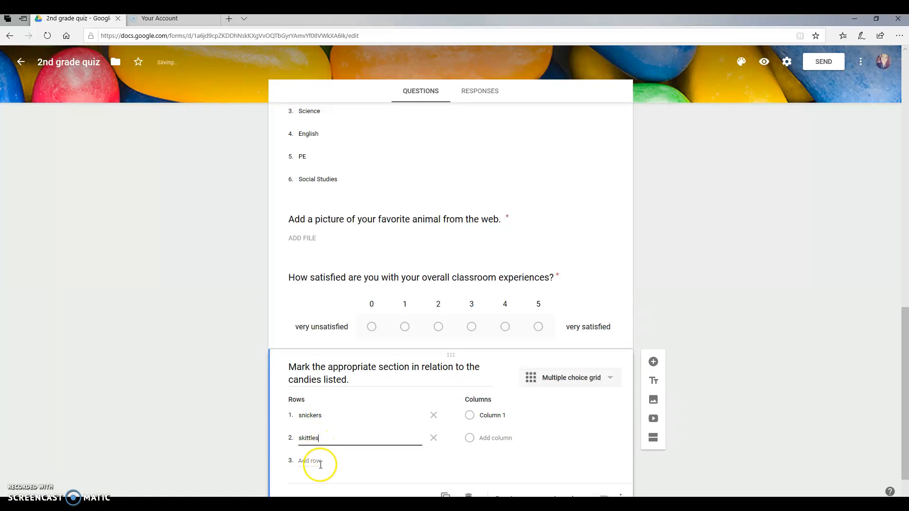
{"action": "type", "text": "butterfinger"}
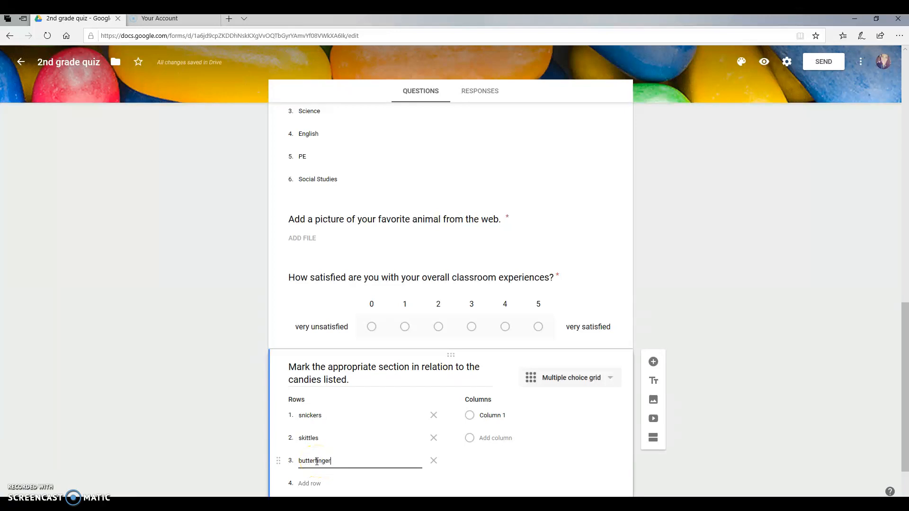
Step: Name the candy grid's columns "like" and "dislike", and require a response in each row
{"action": "left_click", "coordinate": [497, 419]}
{"action": "left_click", "coordinate": [497, 419]}
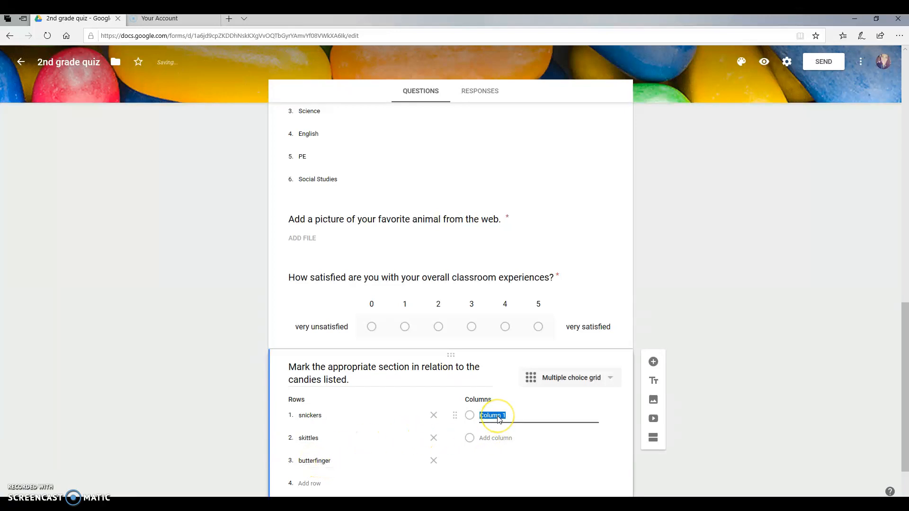
{"action": "type", "text": "like"}
{"action": "left_click", "coordinate": [502, 442]}
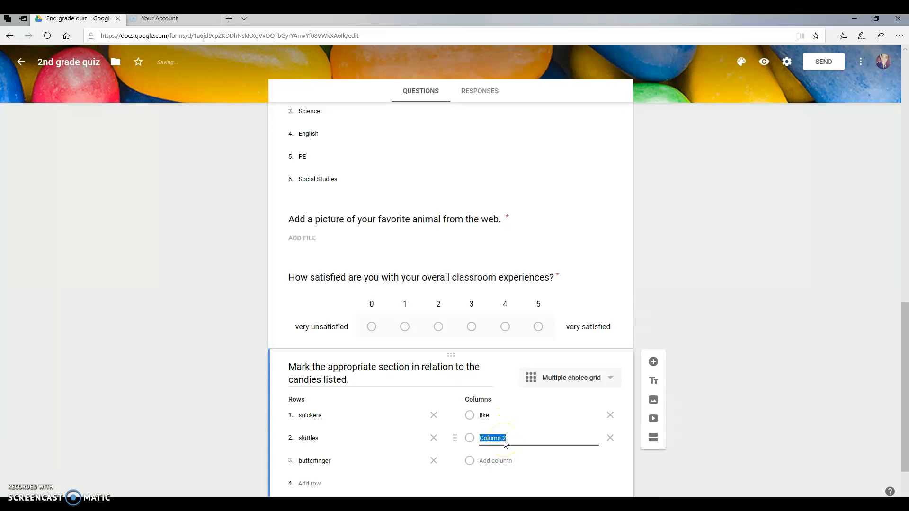
{"action": "type", "text": "dislike"}
{"action": "scroll", "coordinate": [505, 440], "scroll_direction": "down", "scroll_amount": 2}
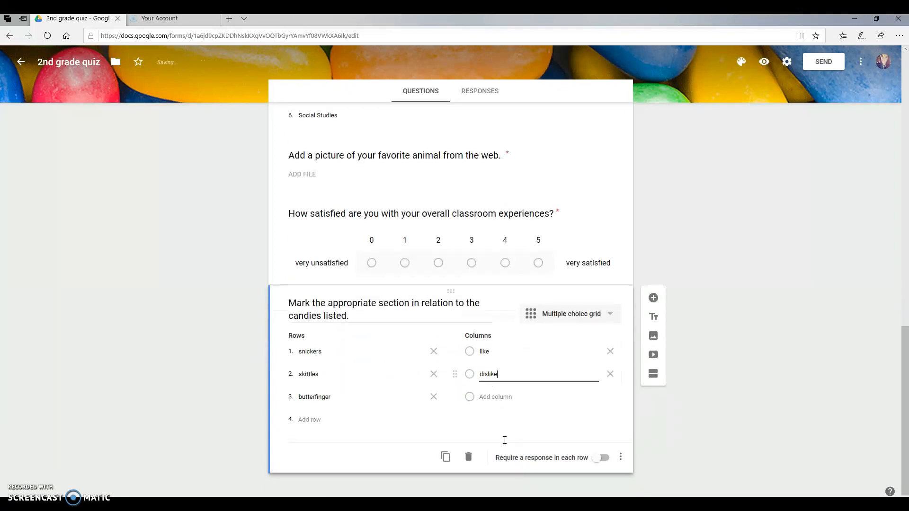
{"action": "left_click", "coordinate": [602, 460]}
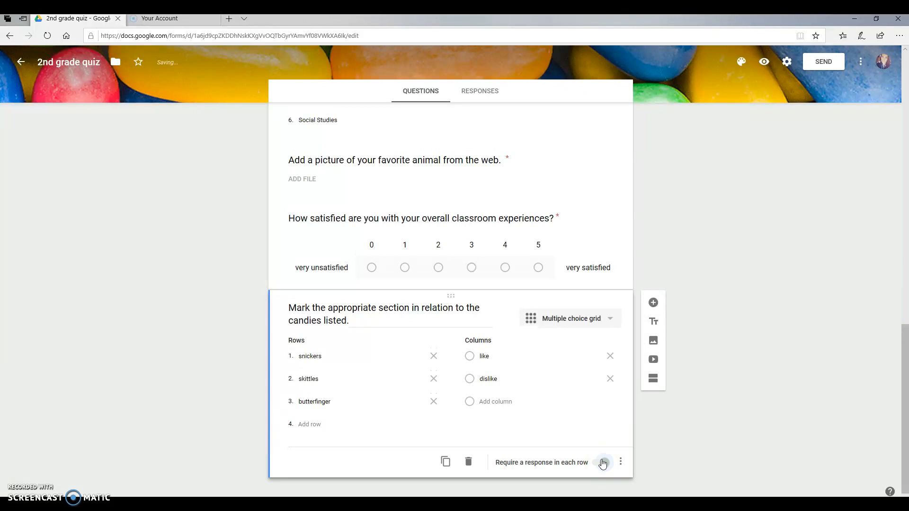
Step: Add a Checkbox grid question titled "What is your confidence level in each class?" below the candy question
{"action": "left_click", "coordinate": [652, 307]}
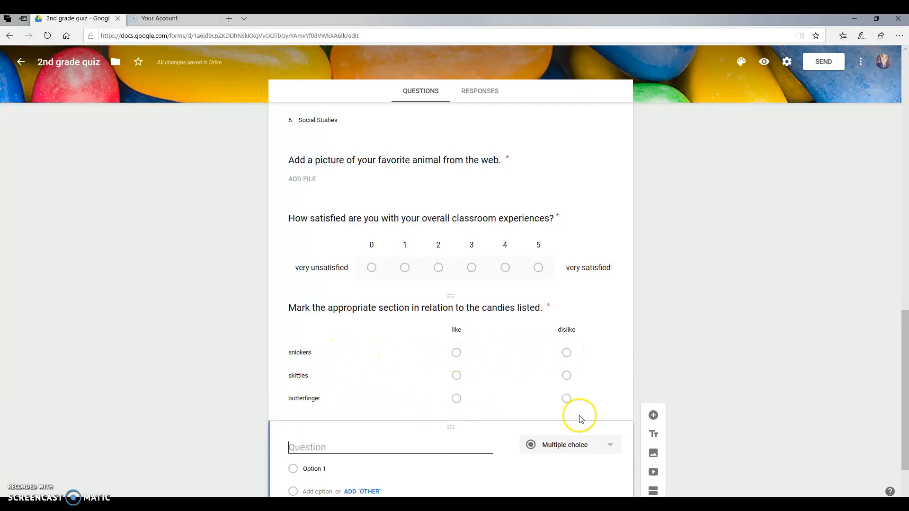
{"action": "scroll", "coordinate": [600, 389], "scroll_direction": "down", "scroll_amount": 2}
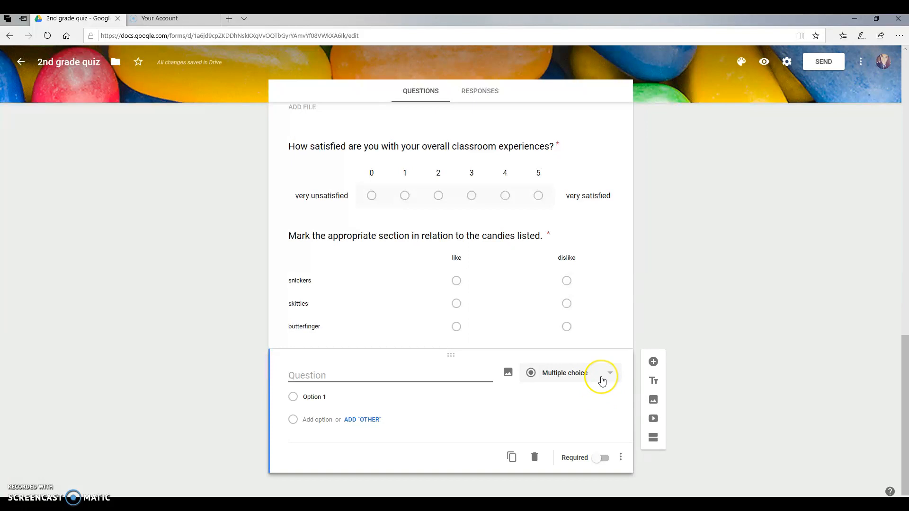
{"action": "left_click", "coordinate": [601, 378]}
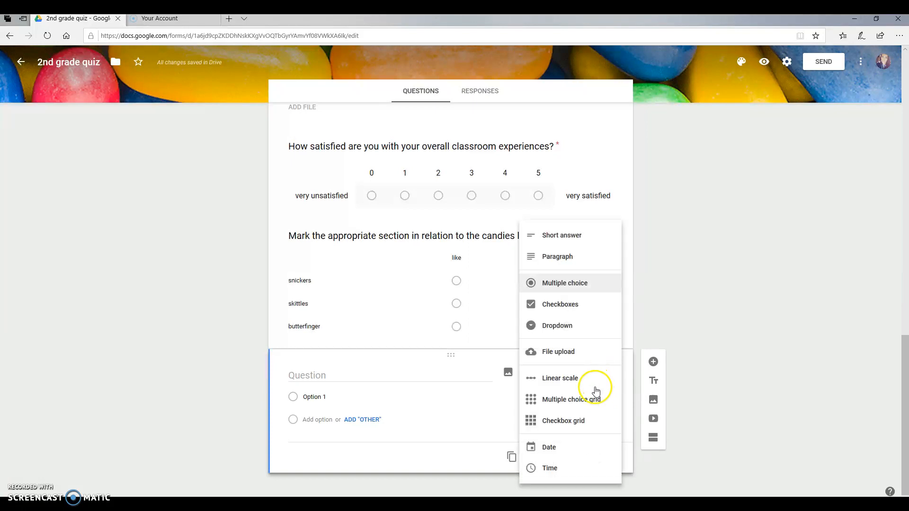
{"action": "left_click", "coordinate": [573, 426]}
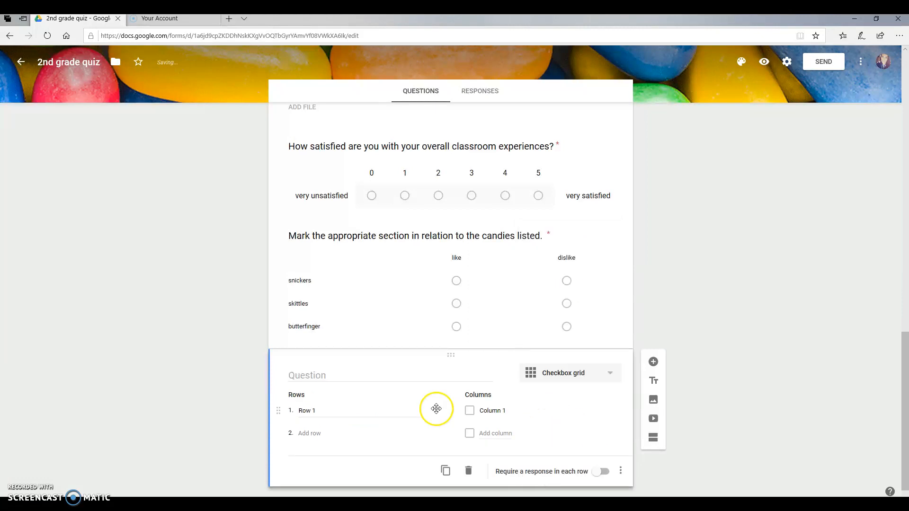
{"action": "left_click", "coordinate": [357, 377]}
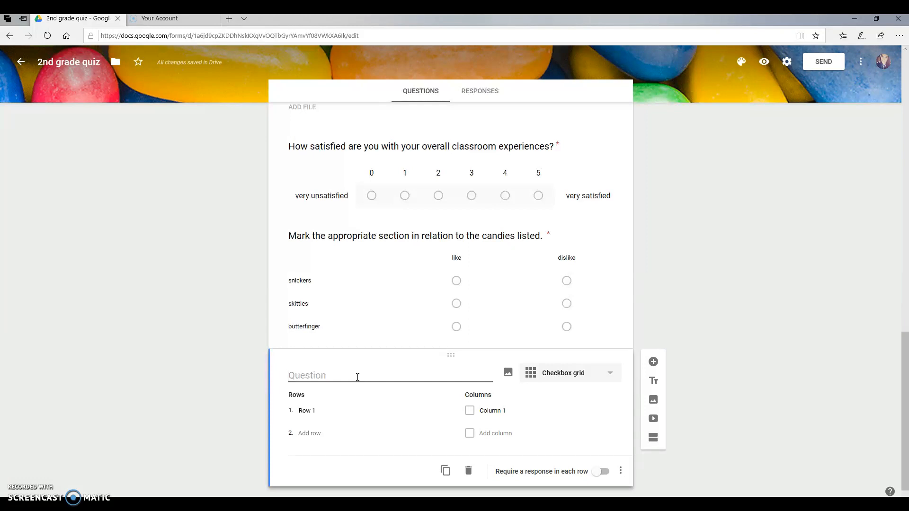
{"action": "type", "text": "What is your confidence "}
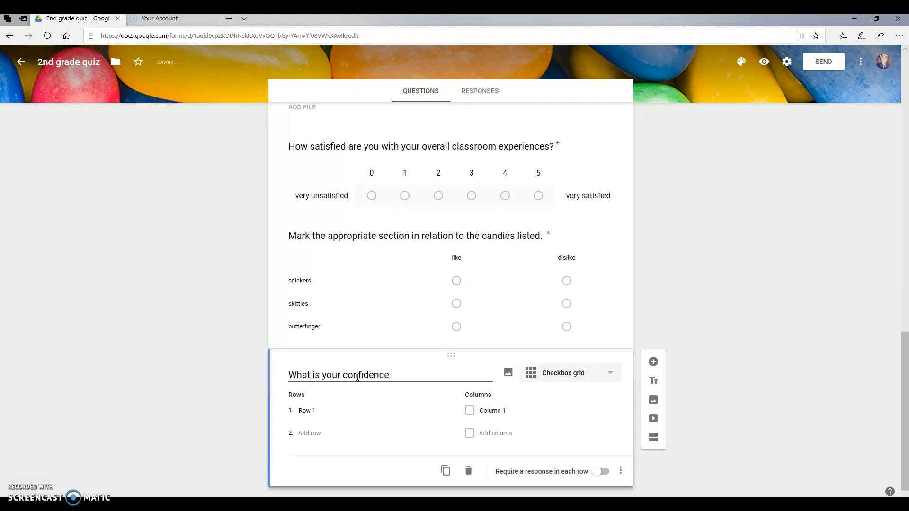
{"action": "type", "text": "level in each class?"}
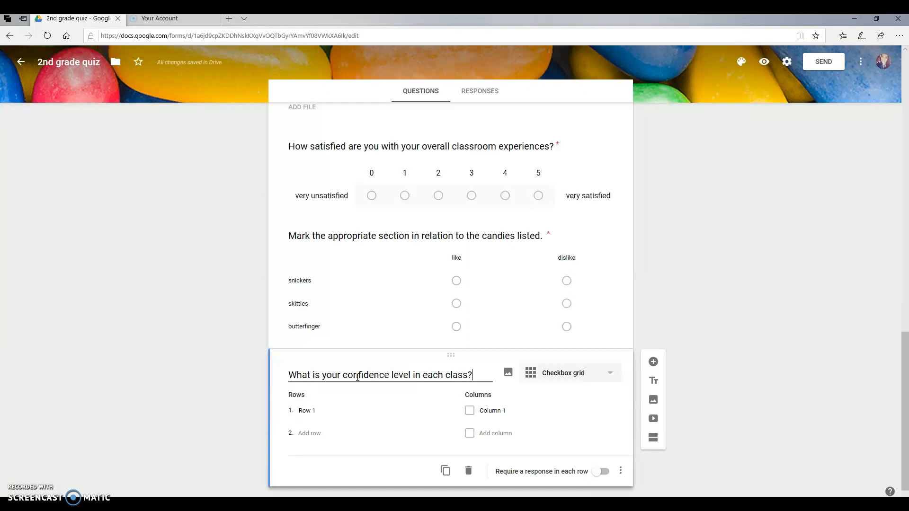
Step: Fill the confidence grid's rows with Art, PE, Music, English, Science and Social Studies
{"action": "left_click", "coordinate": [307, 411]}
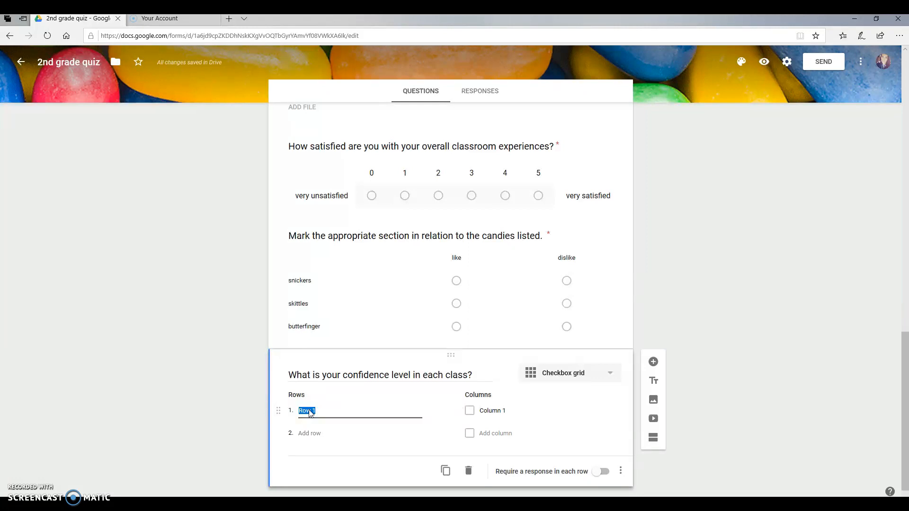
{"action": "type", "text": "Art"}
{"action": "left_click", "coordinate": [309, 433]}
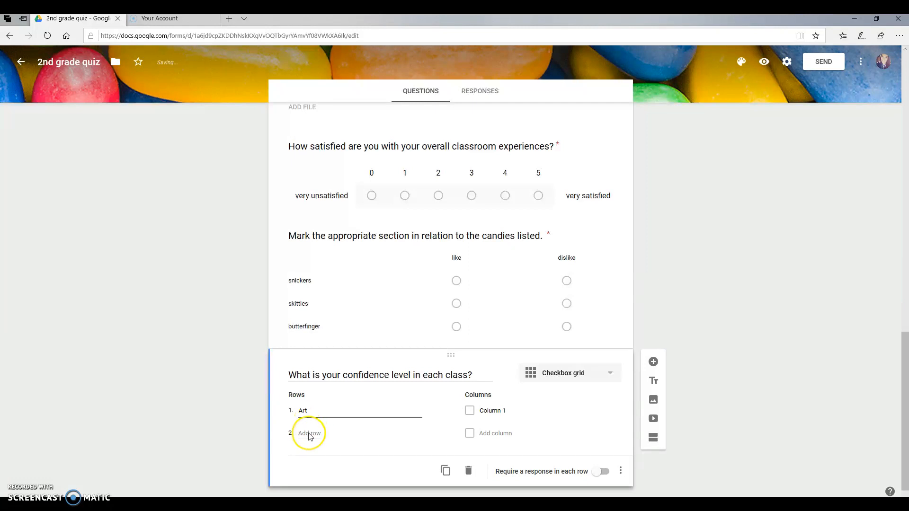
{"action": "type", "text": "PE"}
{"action": "left_click", "coordinate": [305, 456]}
{"action": "type", "text": "Music"}
{"action": "left_click", "coordinate": [311, 479]}
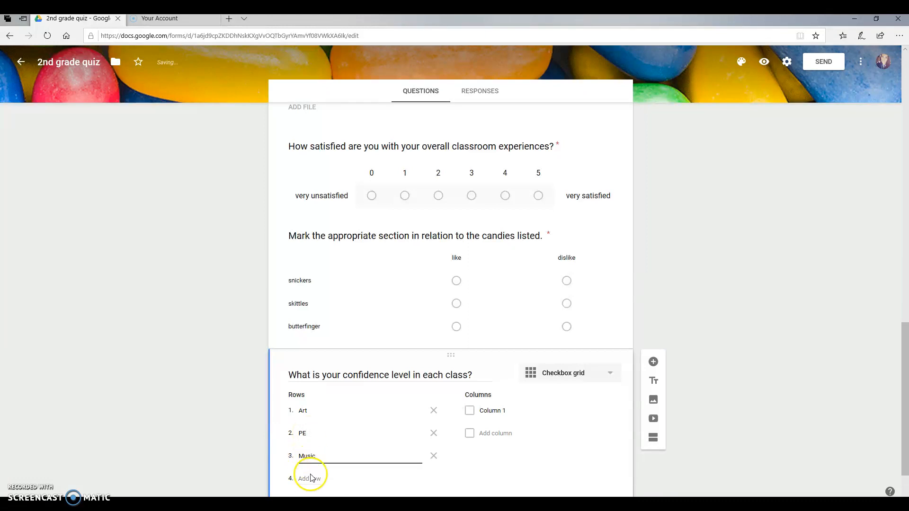
{"action": "type", "text": "English"}
{"action": "left_click", "coordinate": [329, 430]}
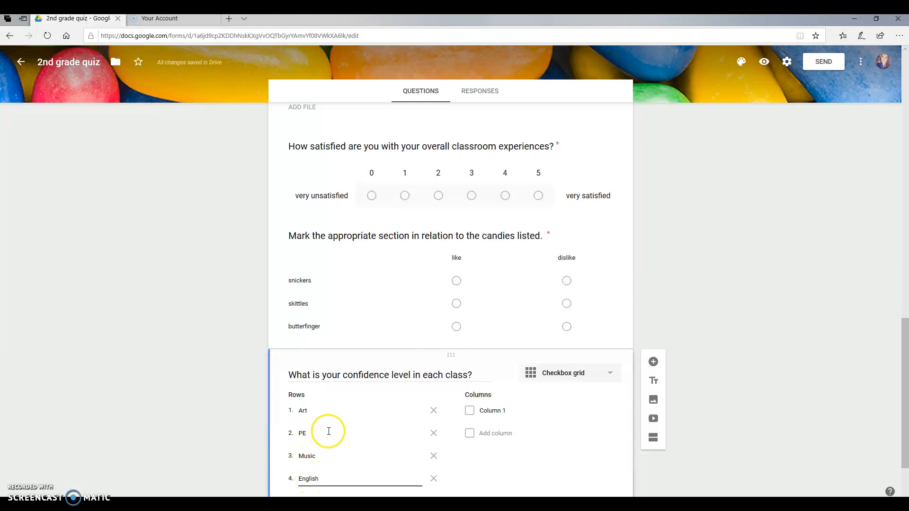
{"action": "scroll", "coordinate": [328, 430], "scroll_direction": "down", "scroll_amount": 2}
{"action": "left_click", "coordinate": [307, 418]}
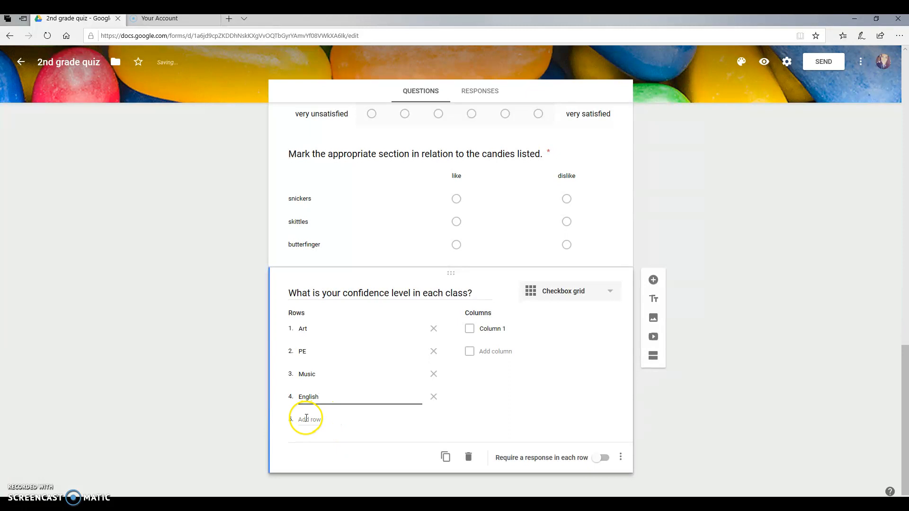
{"action": "type", "text": "science"}
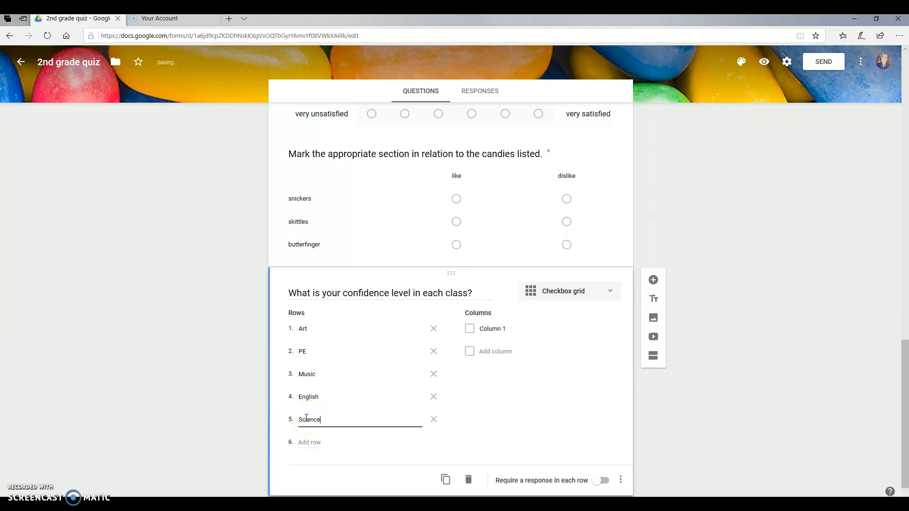
{"action": "left_click", "coordinate": [310, 442]}
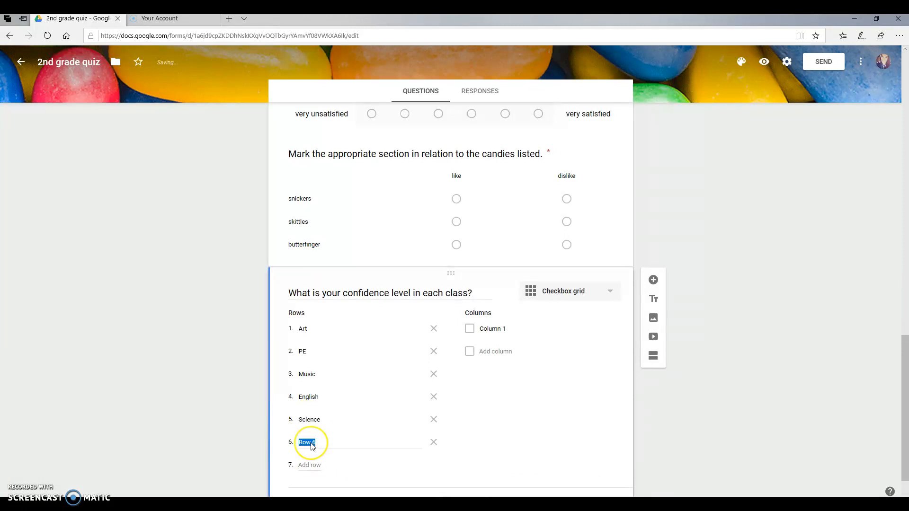
{"action": "type", "text": "Social Studies"}
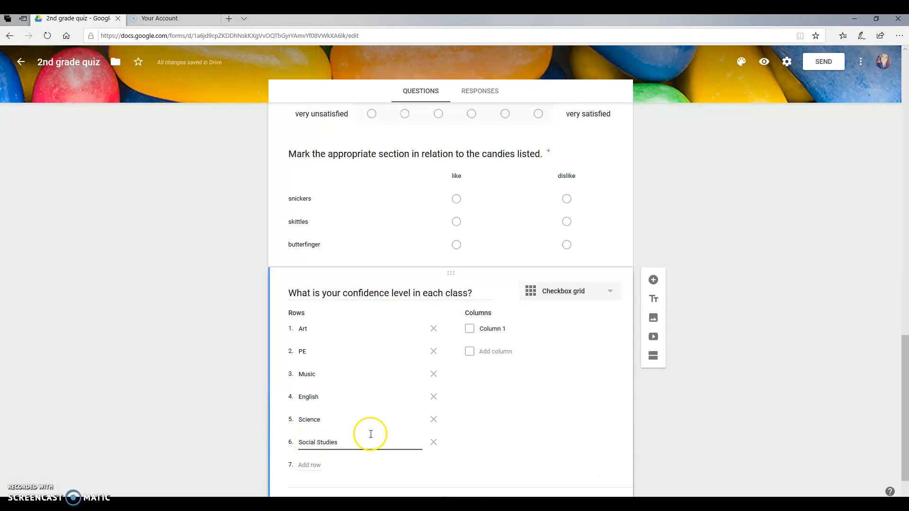
Step: Name the confidence grid's columns "Very confident", "Somewhat confident" and "Not confident at all", and require a response in each row
{"action": "left_click", "coordinate": [501, 329]}
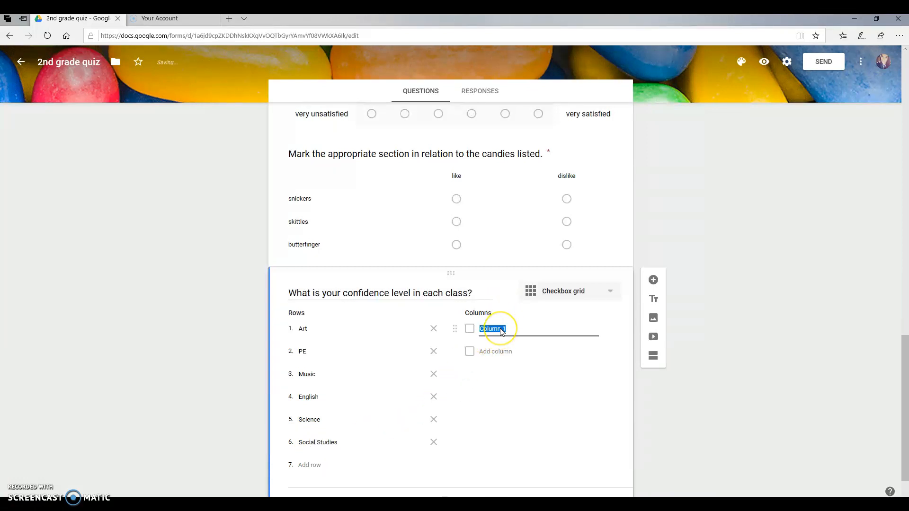
{"action": "type", "text": "Very confident"}
{"action": "left_click", "coordinate": [510, 350]}
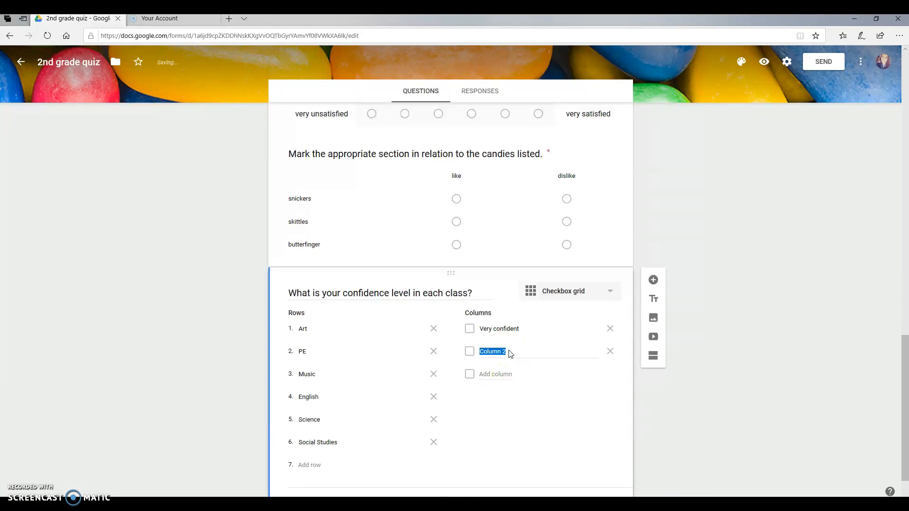
{"action": "type", "text": "somewhat confident"}
{"action": "left_click", "coordinate": [504, 377]}
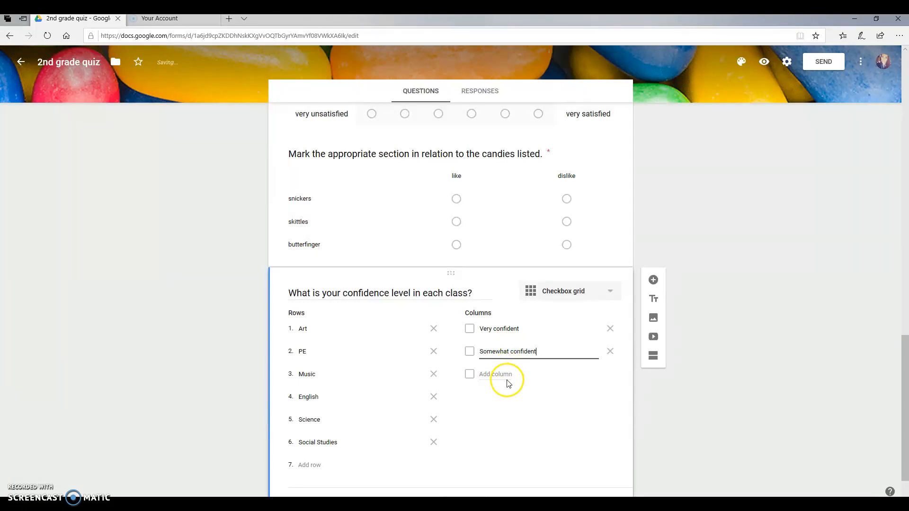
{"action": "type", "text": "Not confident at all"}
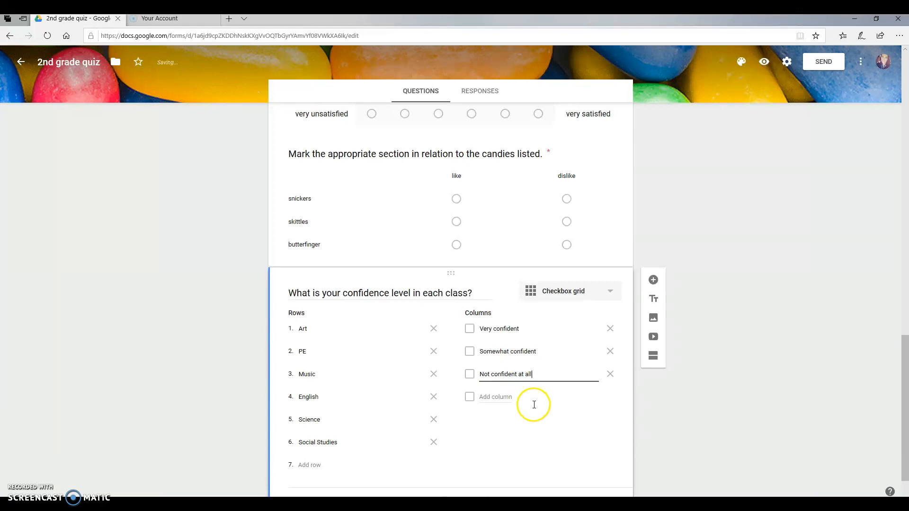
{"action": "scroll", "coordinate": [534, 405], "scroll_direction": "down", "scroll_amount": 1}
{"action": "left_click", "coordinate": [597, 460]}
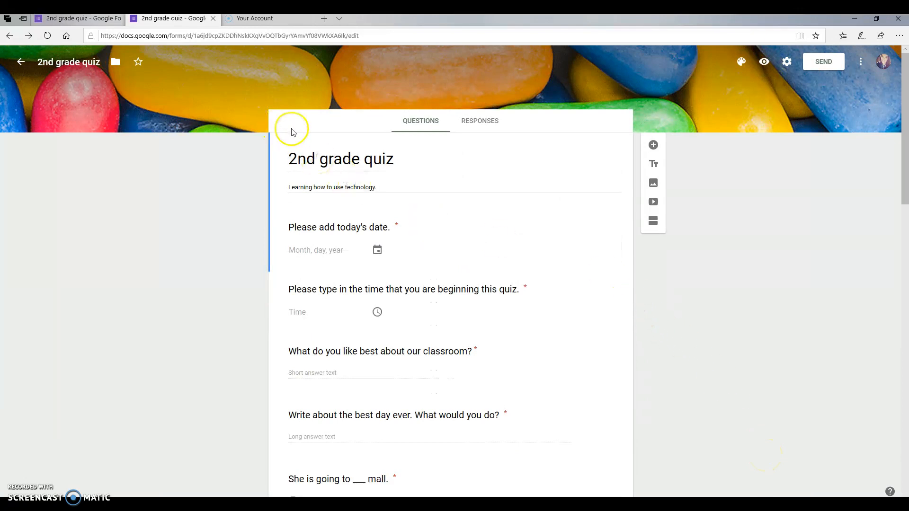
Step: Move the quiz form into the "2nd Grade" folder in My Drive
{"action": "left_click", "coordinate": [115, 62]}
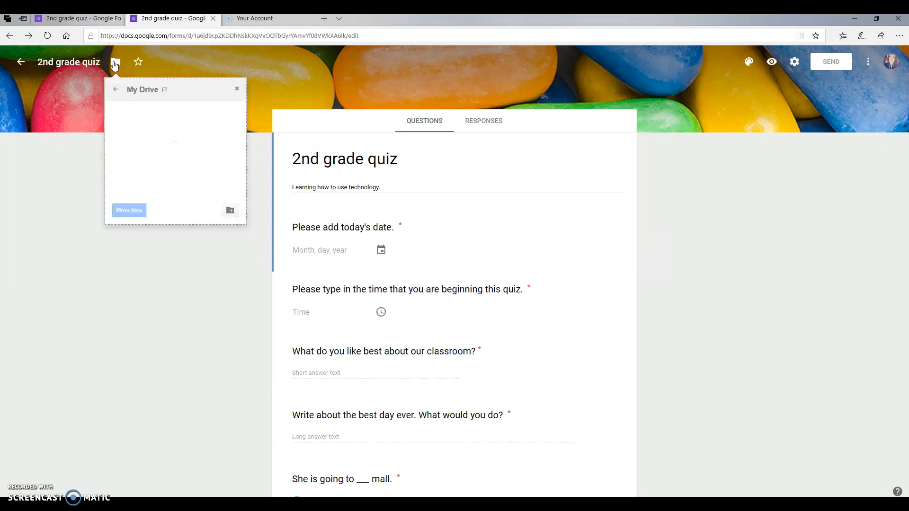
{"action": "left_click", "coordinate": [114, 63]}
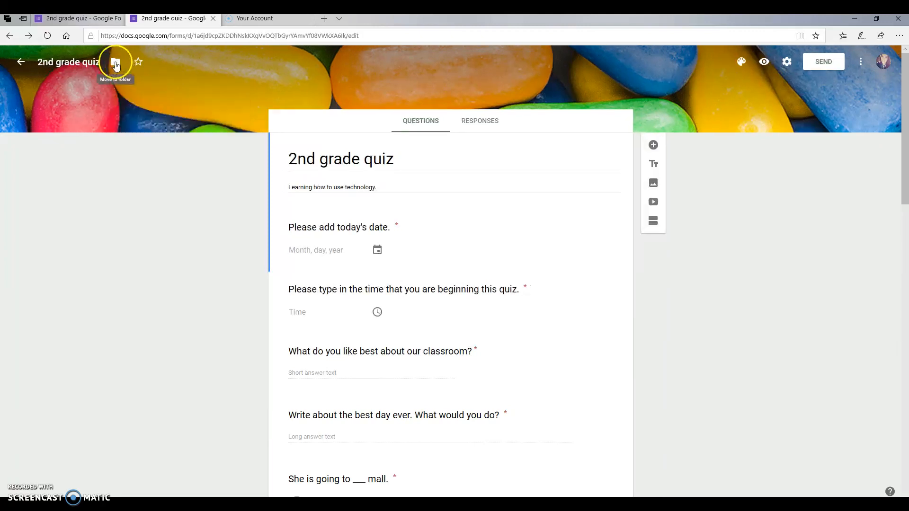
{"action": "left_click", "coordinate": [115, 63]}
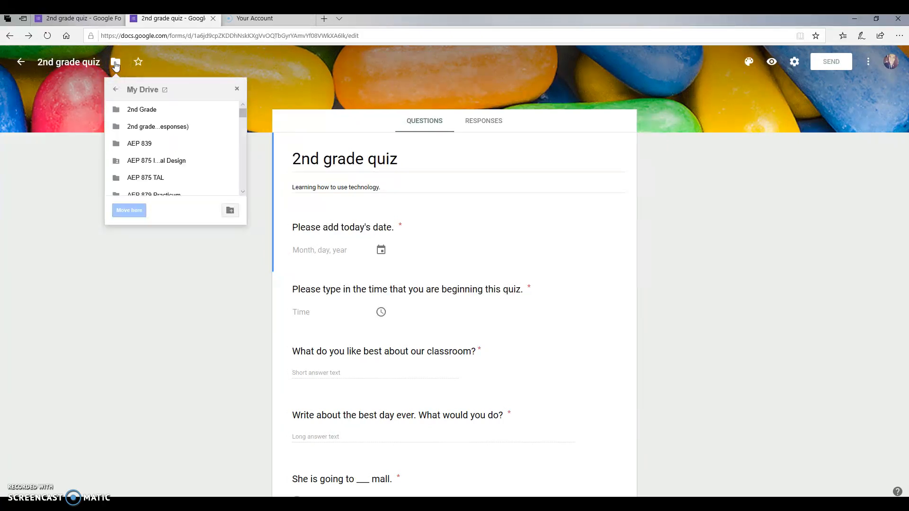
{"action": "left_click", "coordinate": [133, 115]}
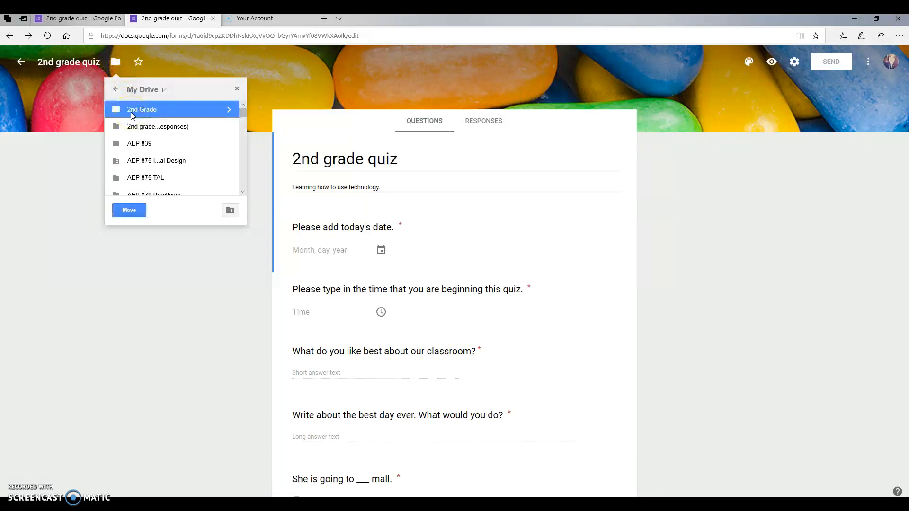
{"action": "left_click", "coordinate": [137, 212]}
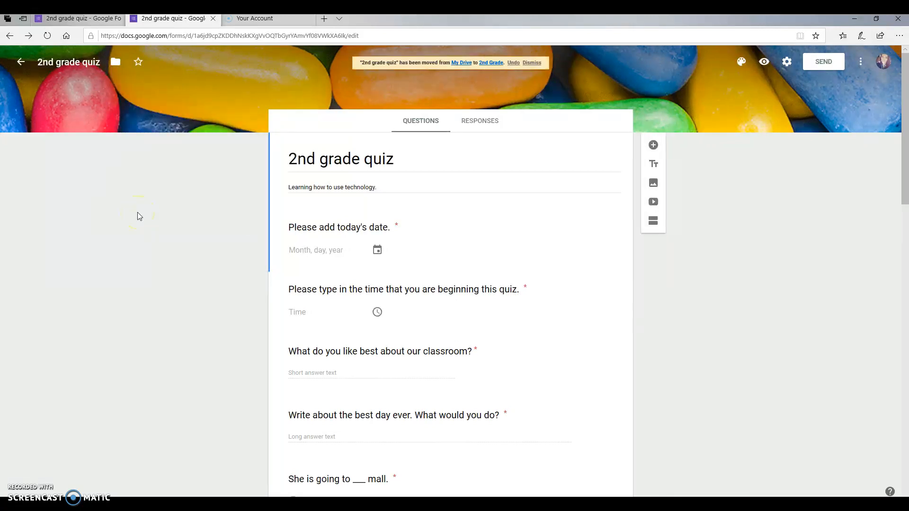
Step: Look at the quiz's responses page and return to its questions
{"action": "left_click", "coordinate": [478, 123]}
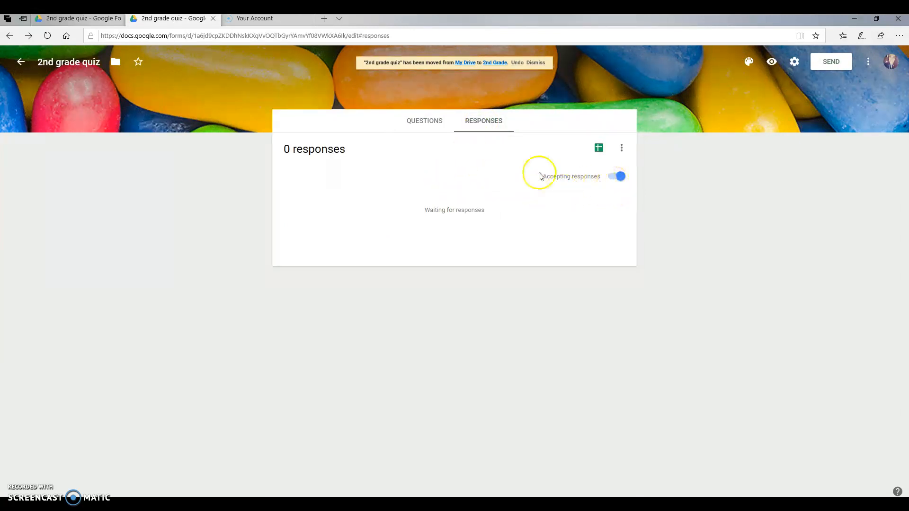
{"action": "left_click", "coordinate": [424, 124]}
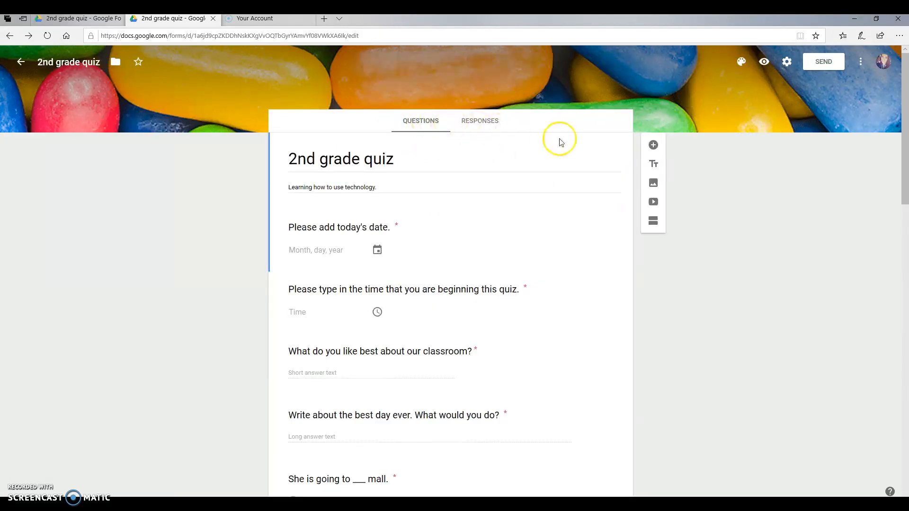
Step: Look at the quiz's options for sending the form and close them without sending it
{"action": "left_click", "coordinate": [823, 67]}
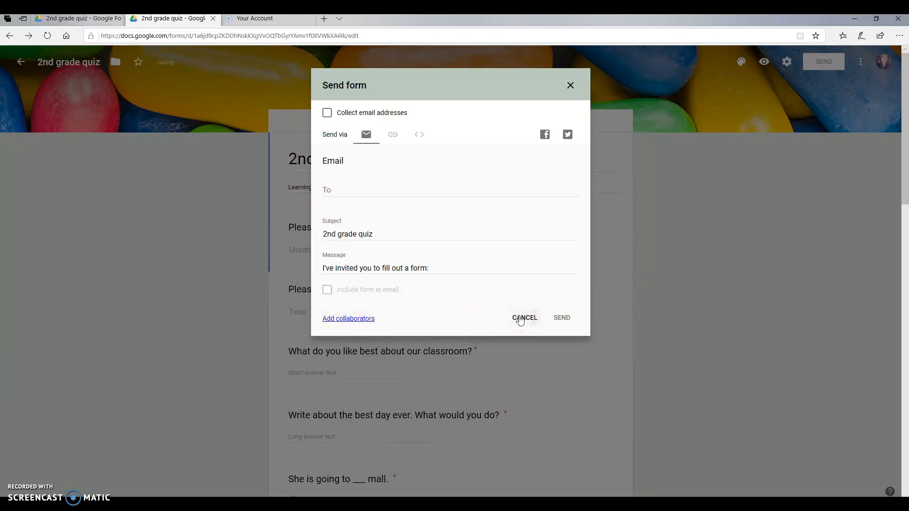
{"action": "left_click", "coordinate": [521, 320]}
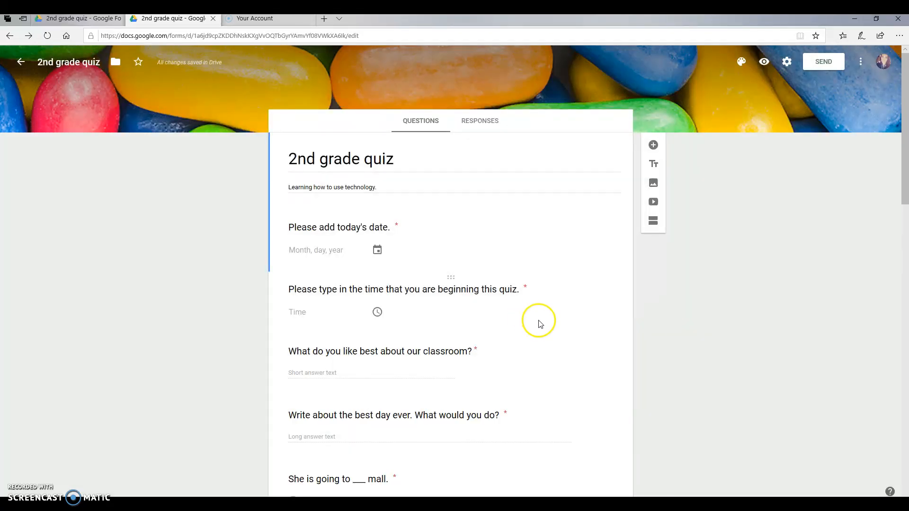
Step: Preview the quiz as a respondent and examine all its questions, from today's date through the confidence grid to the end of the form
{"action": "left_click", "coordinate": [764, 63]}
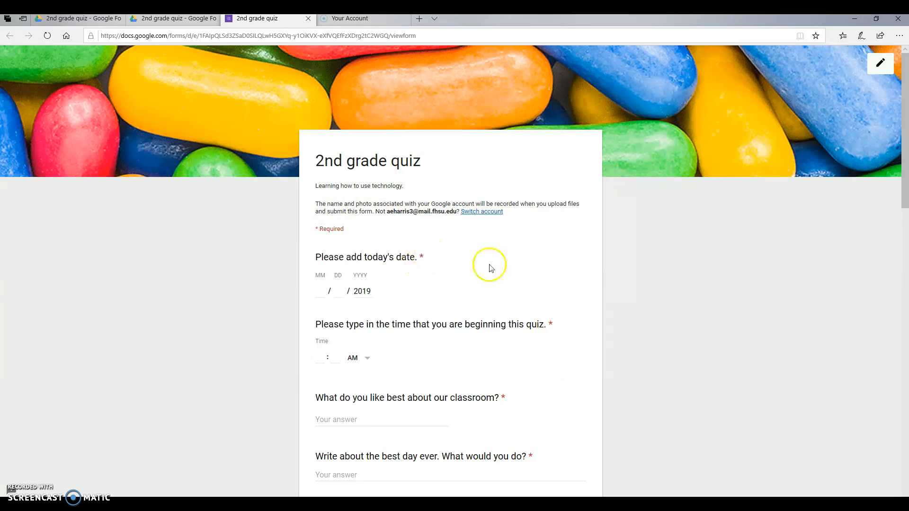
{"action": "scroll", "coordinate": [628, 304], "scroll_direction": "down", "scroll_amount": 1}
{"action": "scroll", "coordinate": [629, 303], "scroll_direction": "down", "scroll_amount": 1}
{"action": "scroll", "coordinate": [629, 307], "scroll_direction": "down", "scroll_amount": 1}
{"action": "scroll", "coordinate": [629, 306], "scroll_direction": "down", "scroll_amount": 1}
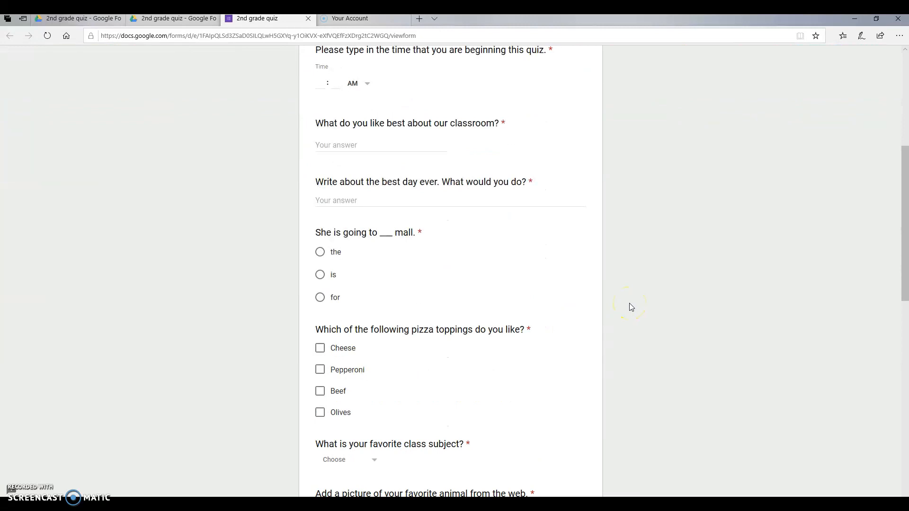
{"action": "scroll", "coordinate": [629, 304], "scroll_direction": "down", "scroll_amount": 2}
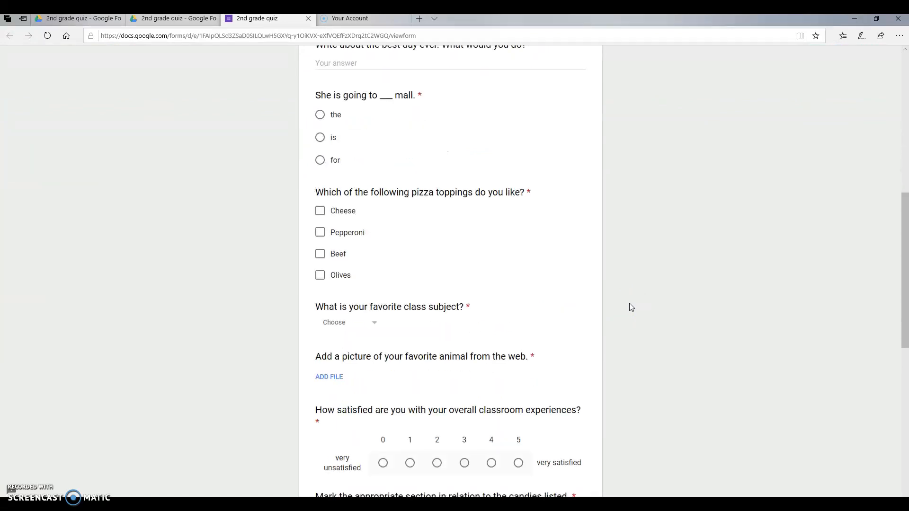
{"action": "scroll", "coordinate": [630, 306], "scroll_direction": "down", "scroll_amount": 2}
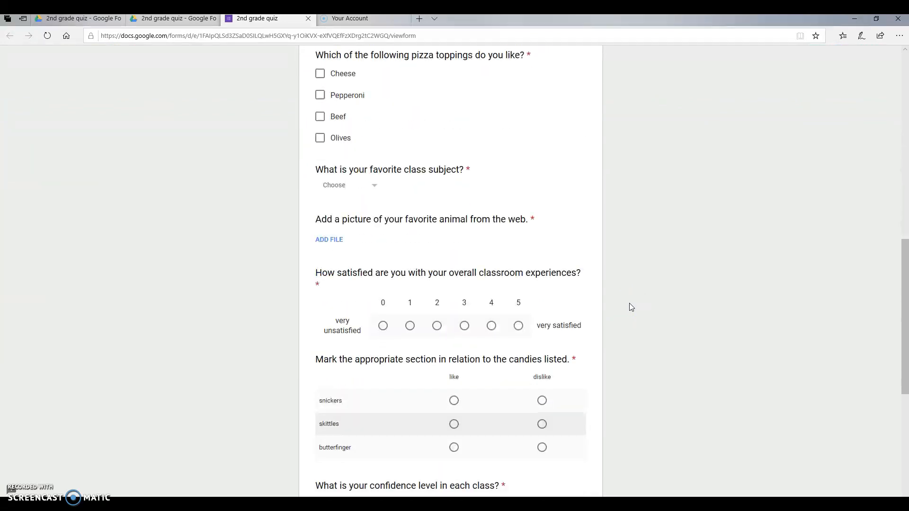
{"action": "scroll", "coordinate": [631, 307], "scroll_direction": "down", "scroll_amount": 1}
{"action": "scroll", "coordinate": [631, 307], "scroll_direction": "down", "scroll_amount": 2}
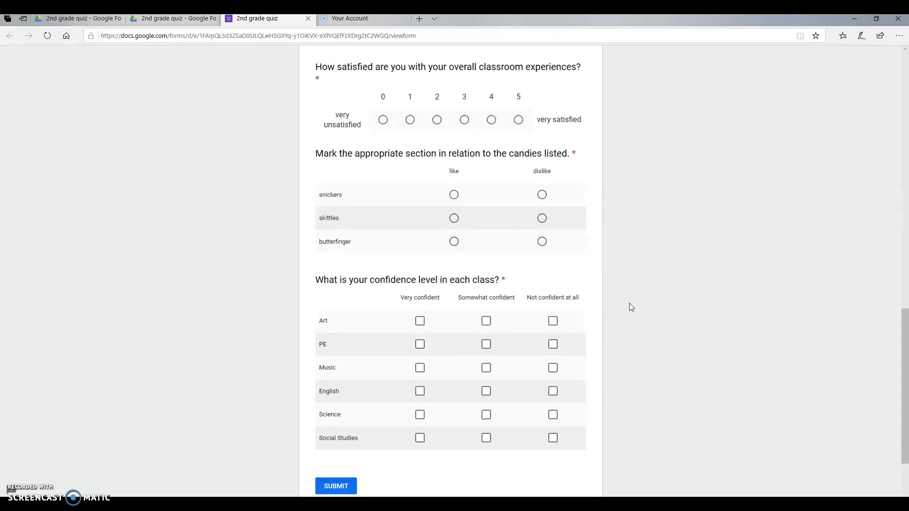
{"action": "scroll", "coordinate": [631, 307], "scroll_direction": "down", "scroll_amount": 2}
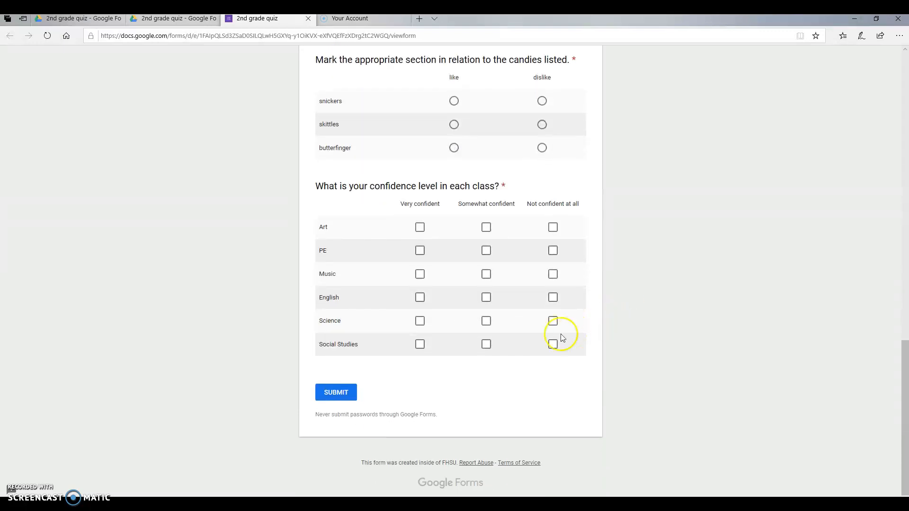